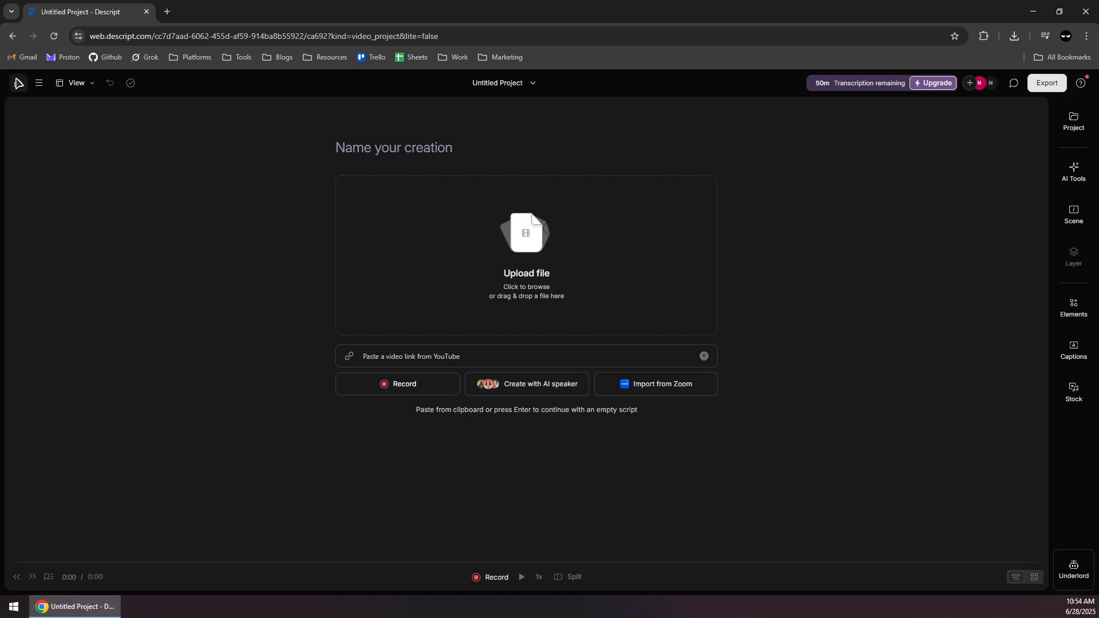
{"action": "left_click", "coordinate": [18, 83]}
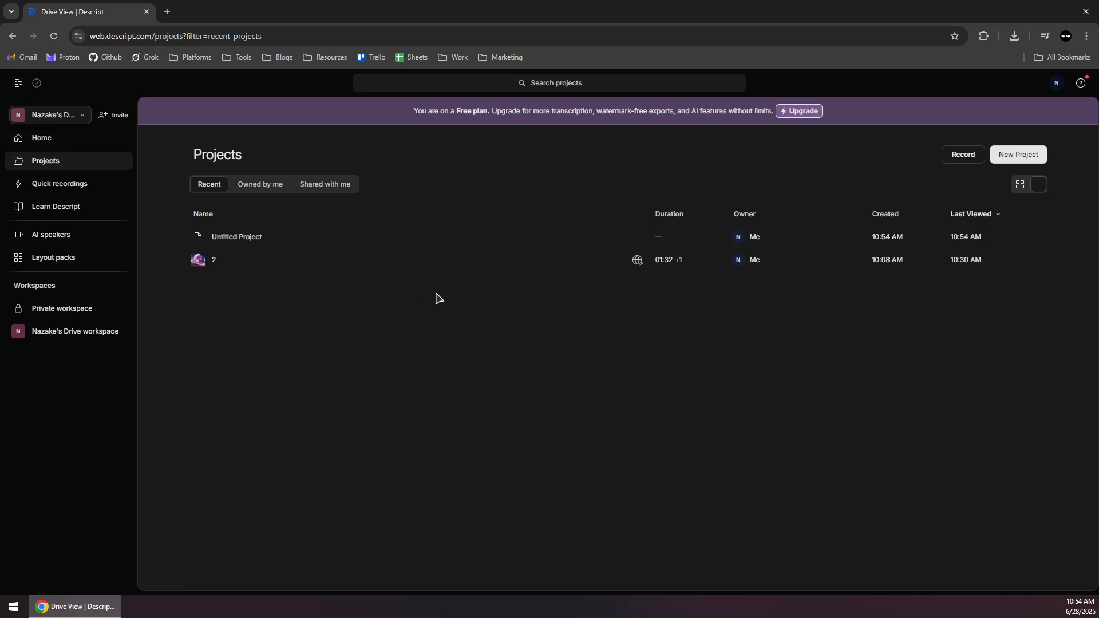
{"action": "left_click", "coordinate": [1020, 156]}
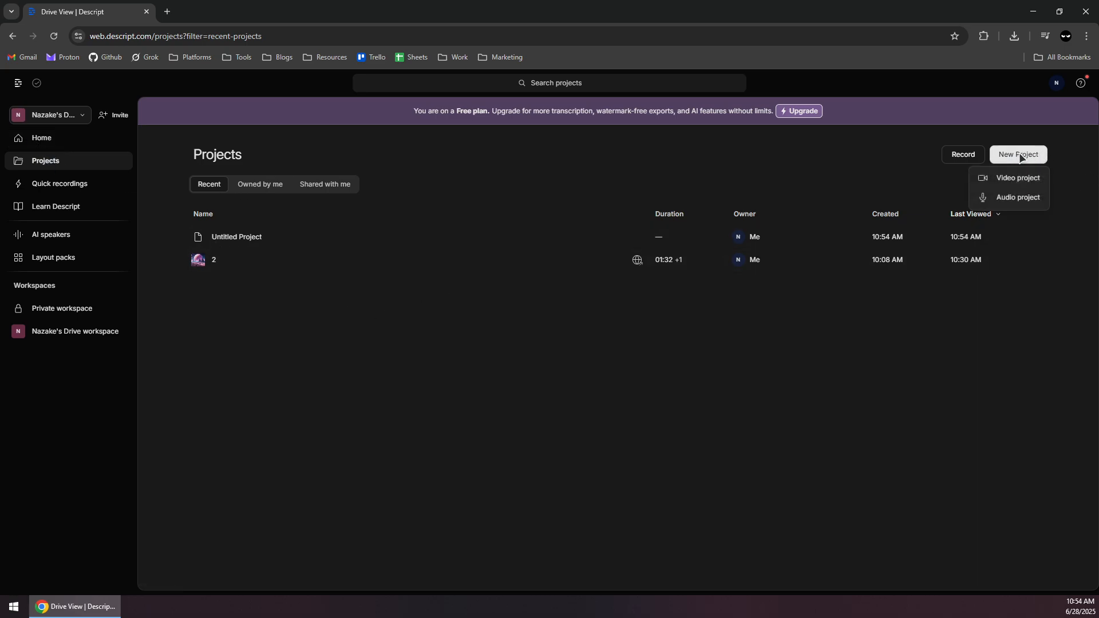
{"action": "left_click", "coordinate": [1002, 178]}
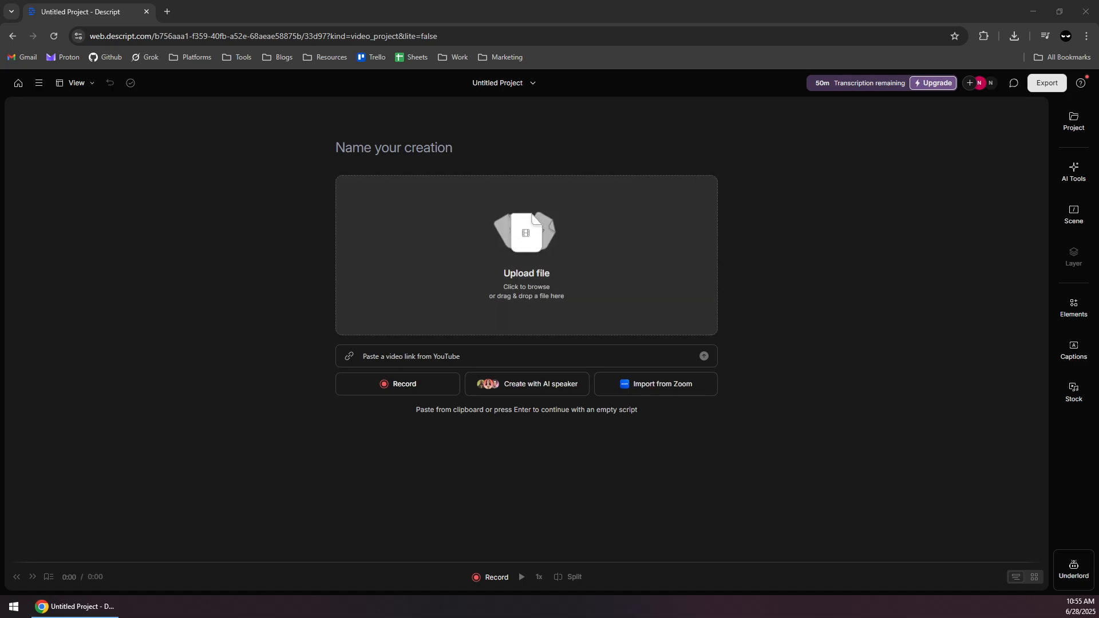
{"action": "left_click_drag", "start_coordinate": [2, 223], "coordinate": [484, 270]}
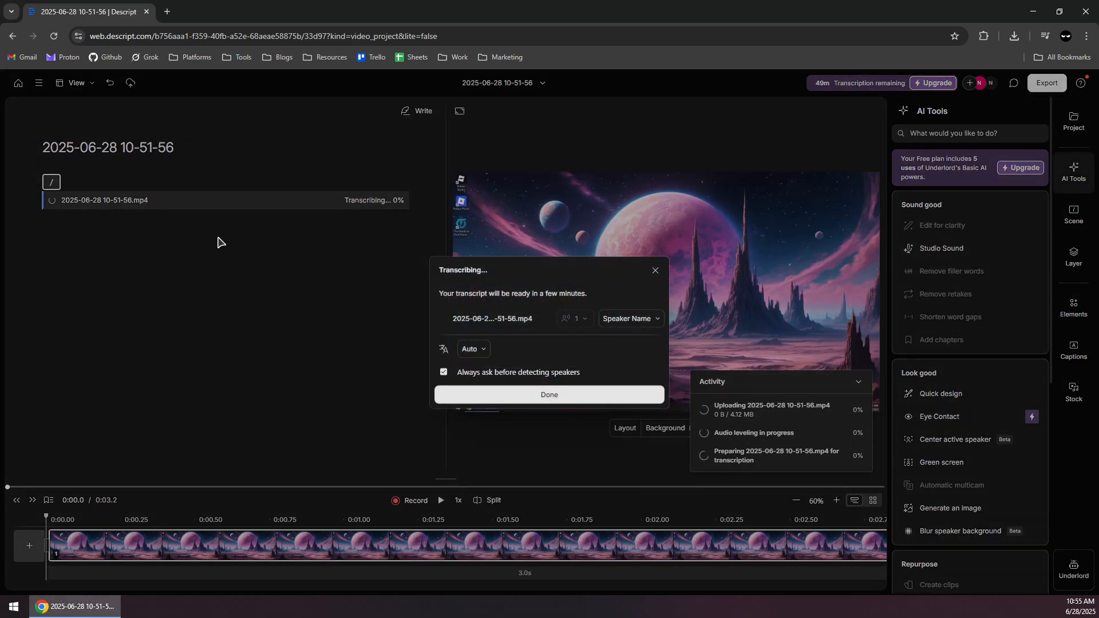
{"action": "left_click", "coordinate": [567, 399]}
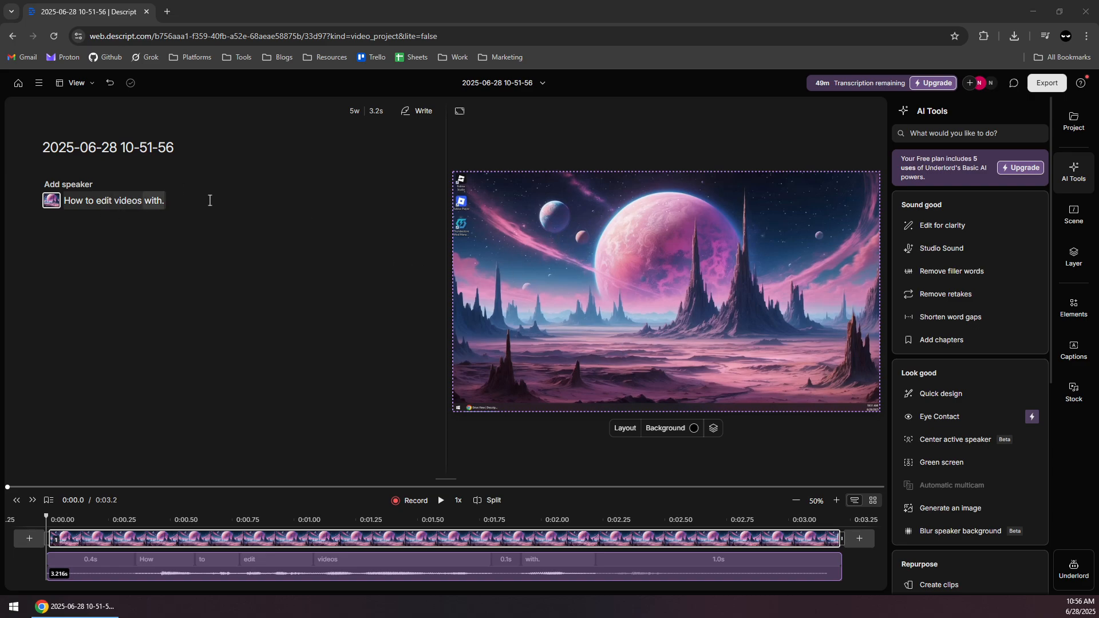
{"action": "left_click_drag", "start_coordinate": [170, 199], "coordinate": [64, 200]}
{"action": "left_click", "coordinate": [176, 211]}
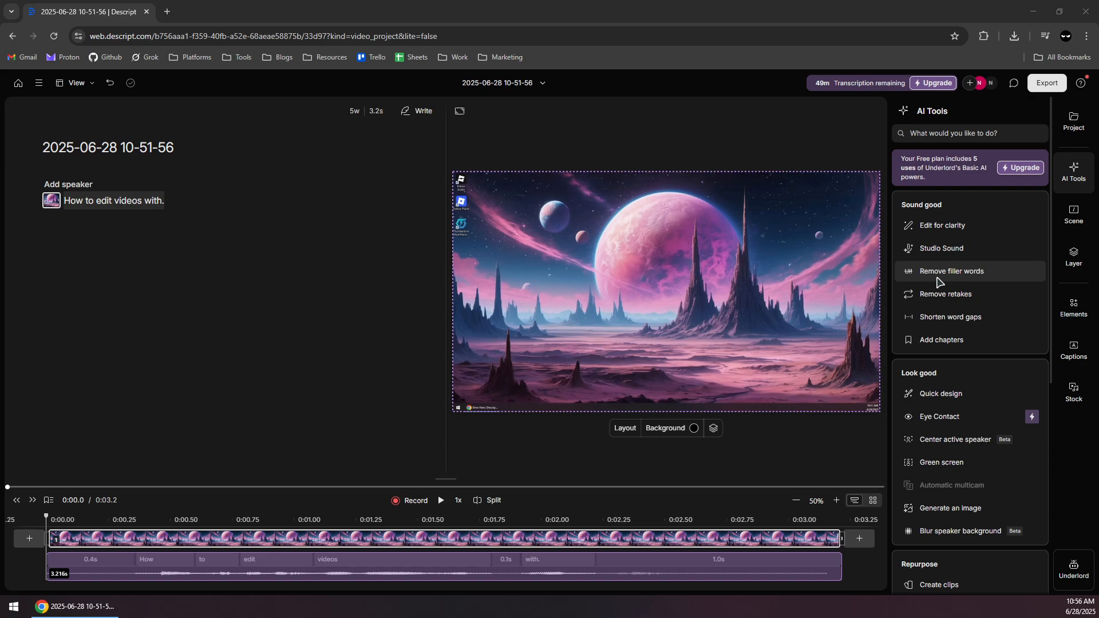
{"action": "mouse_move", "coordinate": [941, 278]}
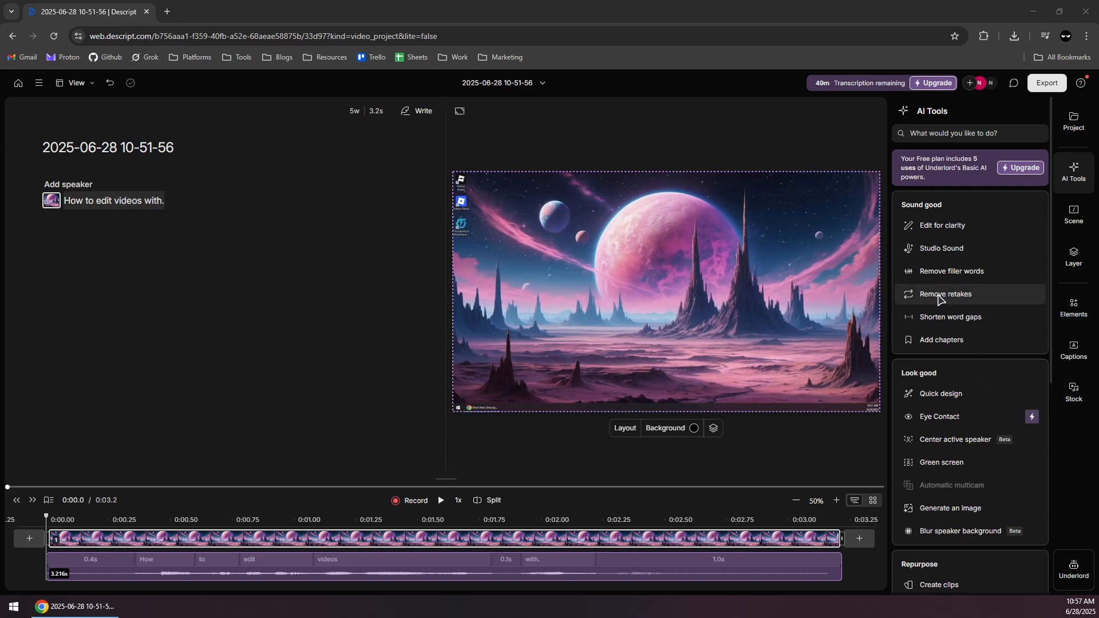
{"action": "mouse_move", "coordinate": [923, 300]}
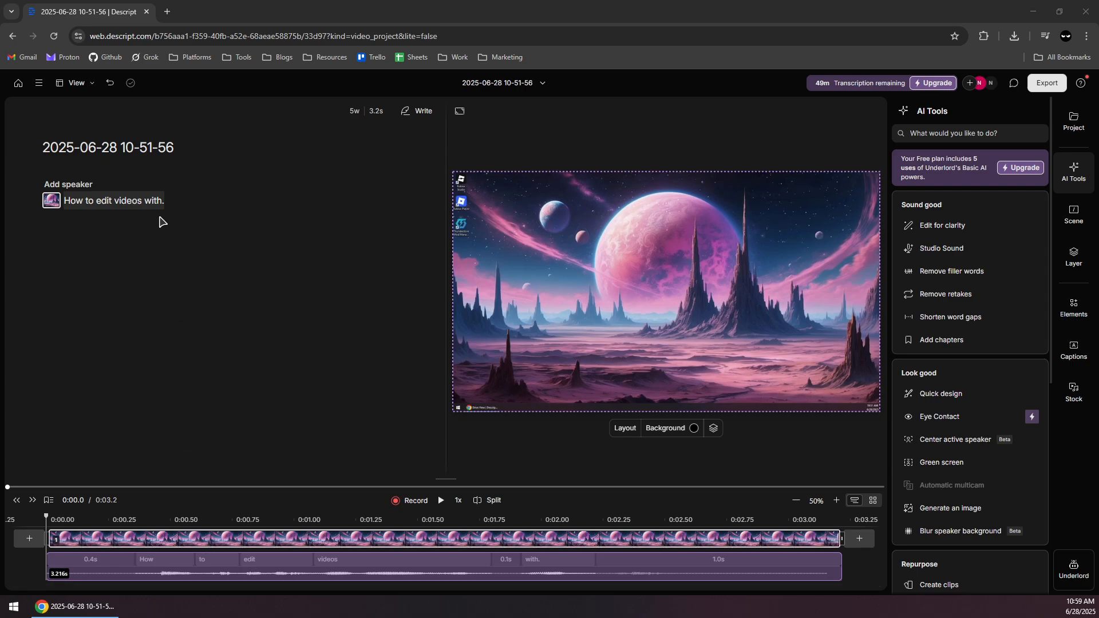
{"action": "left_click", "coordinate": [173, 211]}
{"action": "double_click", "coordinate": [163, 200]}
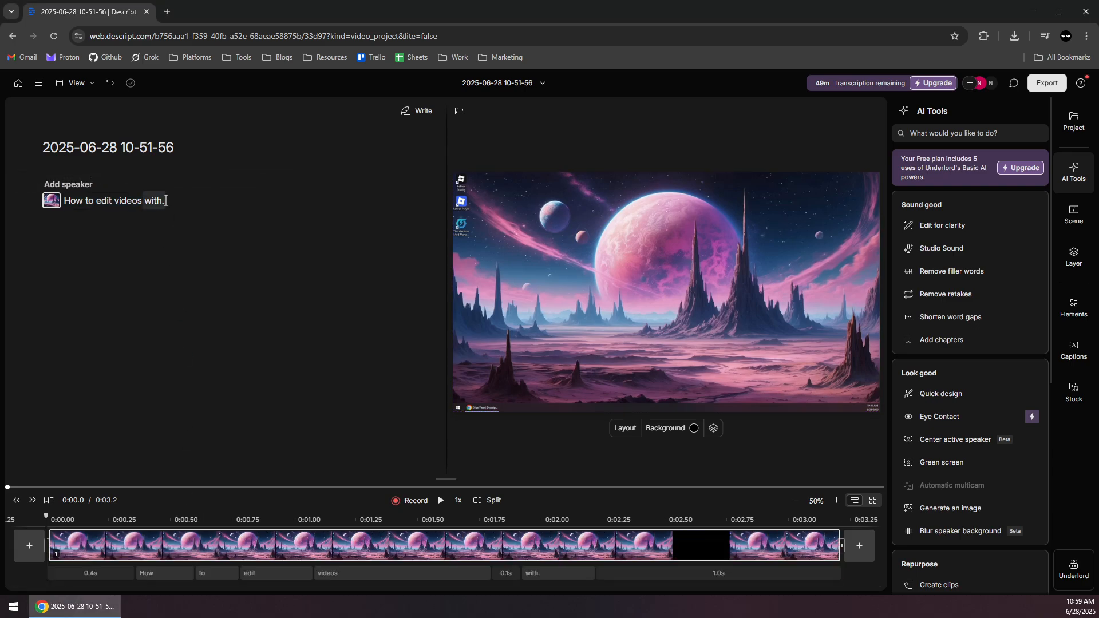
{"action": "left_click", "coordinate": [174, 258]}
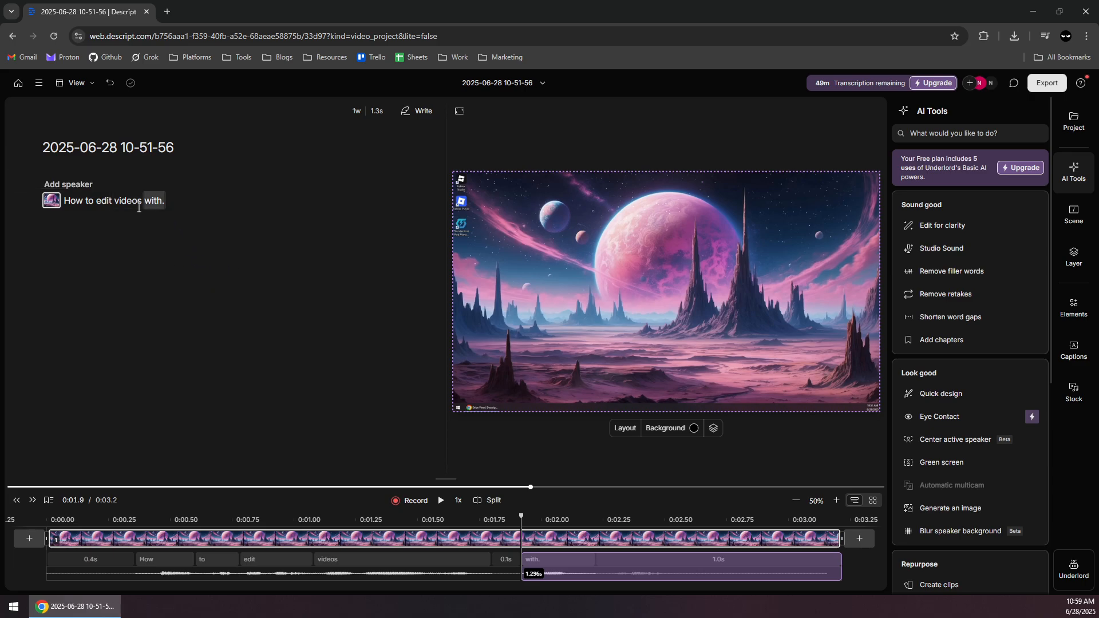
{"action": "left_click_drag", "start_coordinate": [145, 200], "coordinate": [169, 200]}
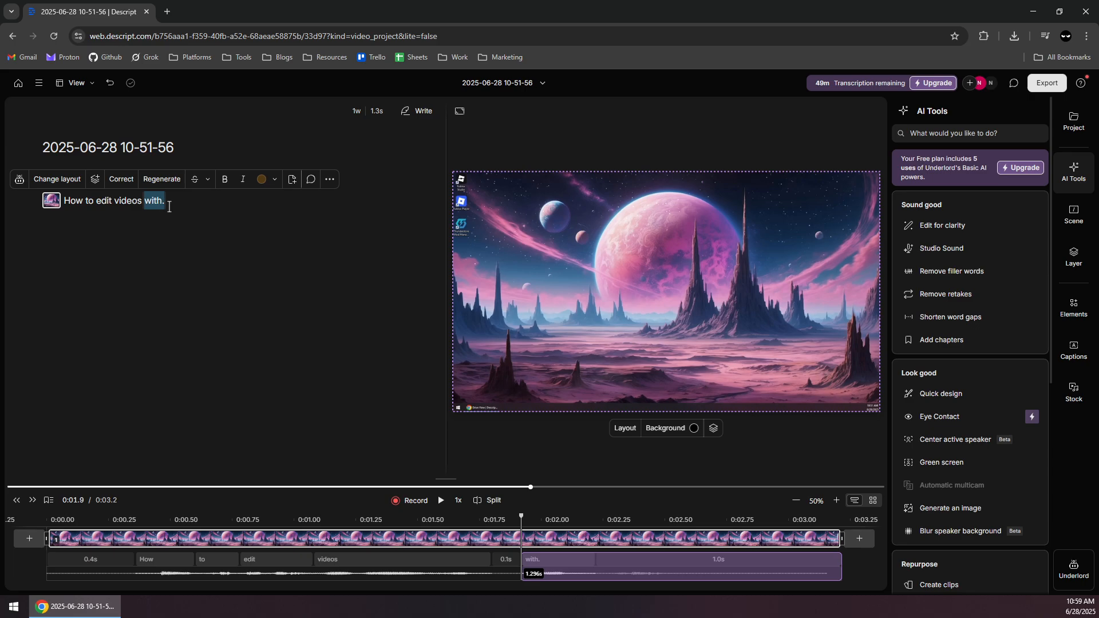
{"action": "left_click", "coordinate": [169, 201]}
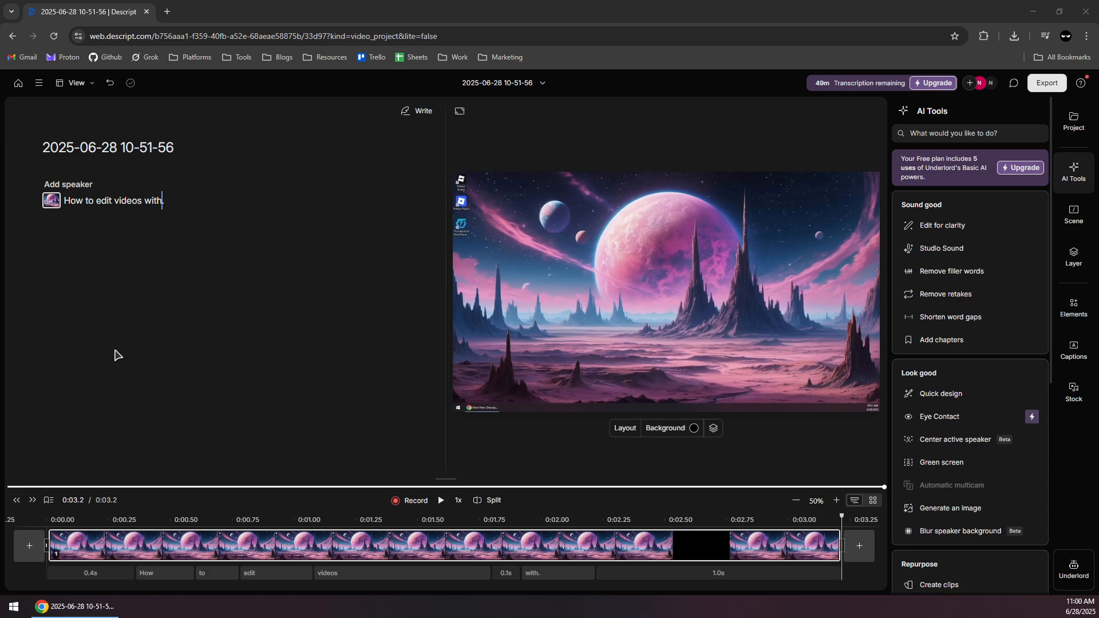
{"action": "left_click", "coordinate": [162, 200]}
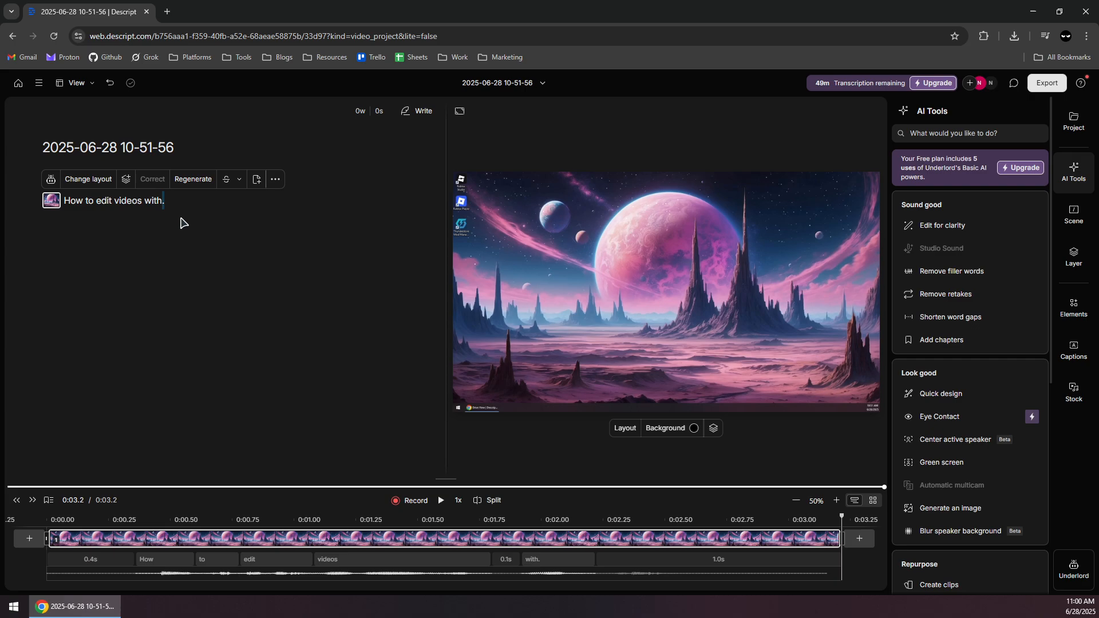
{"action": "left_click", "coordinate": [166, 206]}
{"action": "left_click", "coordinate": [166, 207]}
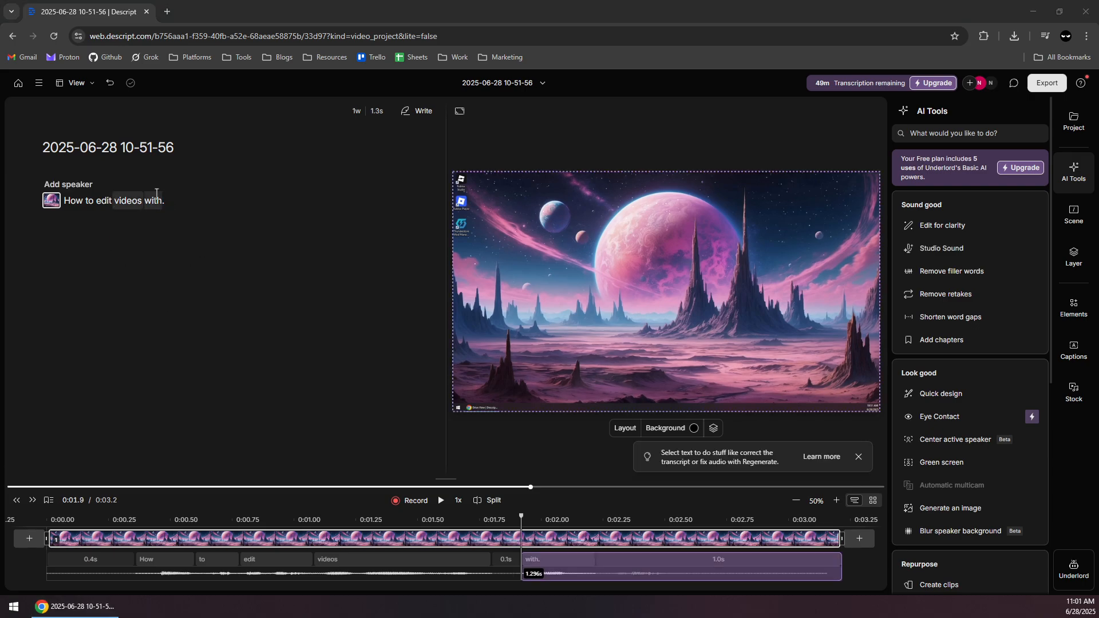
Correct the last transcript word "with" to "without".
{"action": "left_click", "coordinate": [152, 200]}
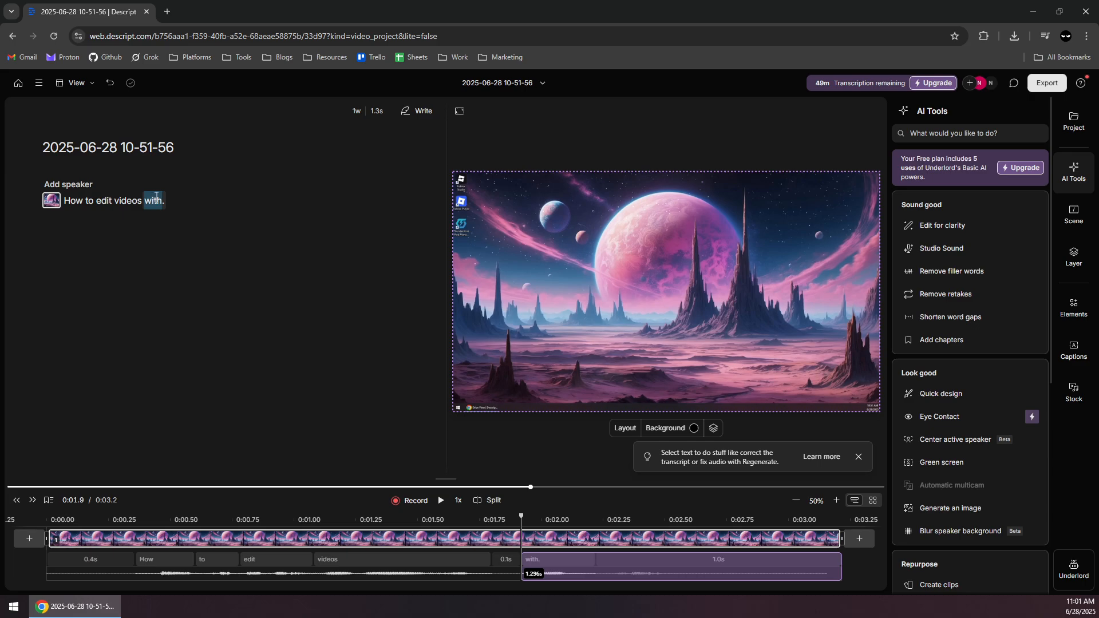
{"action": "right_click", "coordinate": [157, 196]}
{"action": "key", "text": "Escape"}
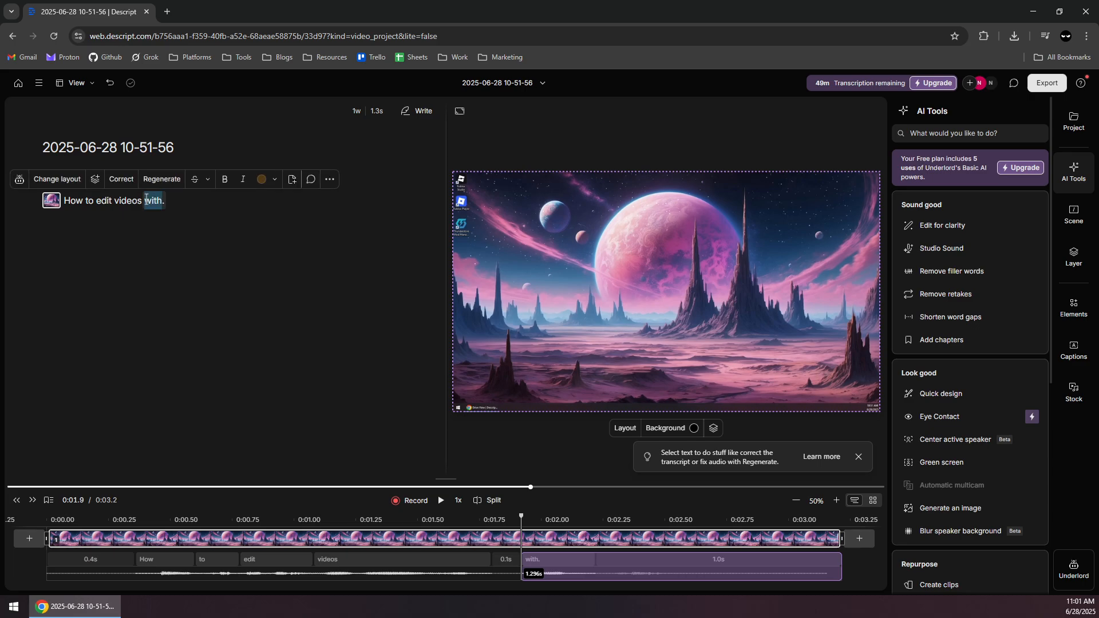
{"action": "left_click", "coordinate": [117, 180]}
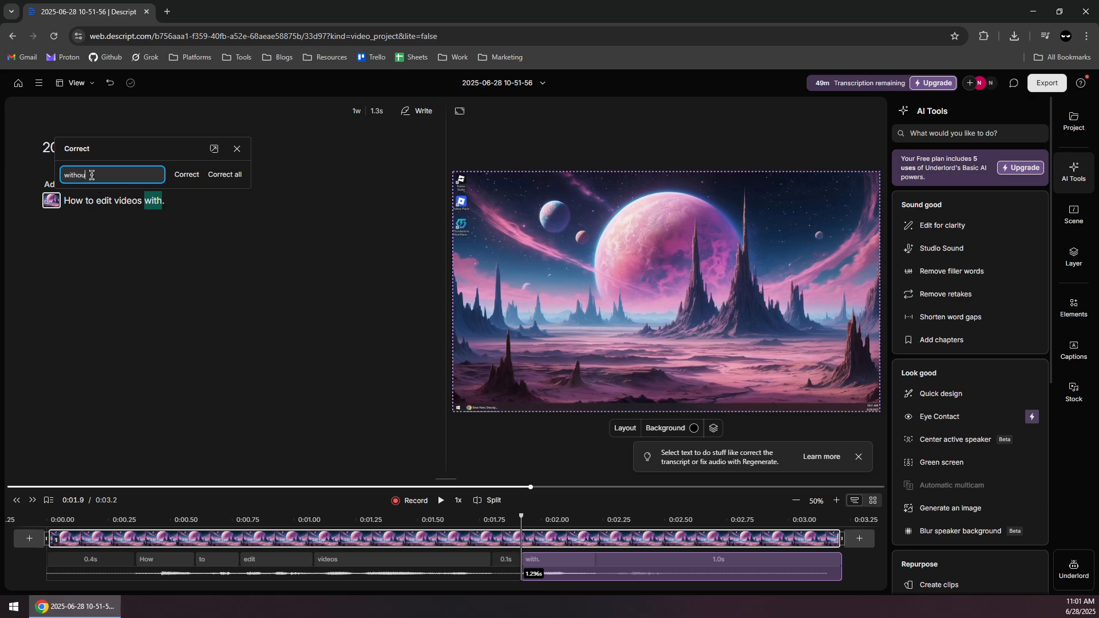
{"action": "type", "text": "without"}
{"action": "left_click", "coordinate": [188, 175]}
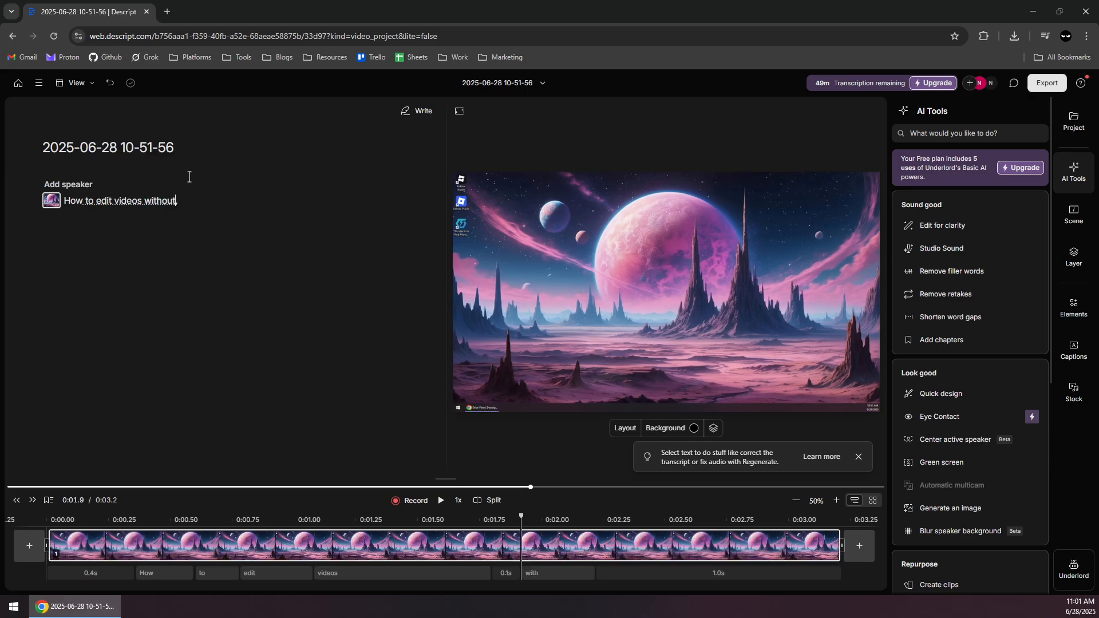
Assign the transcript word "without" to a newly created speaker, entering the speaker's name, and regenerate the word's audio.
{"action": "left_click", "coordinate": [181, 204]}
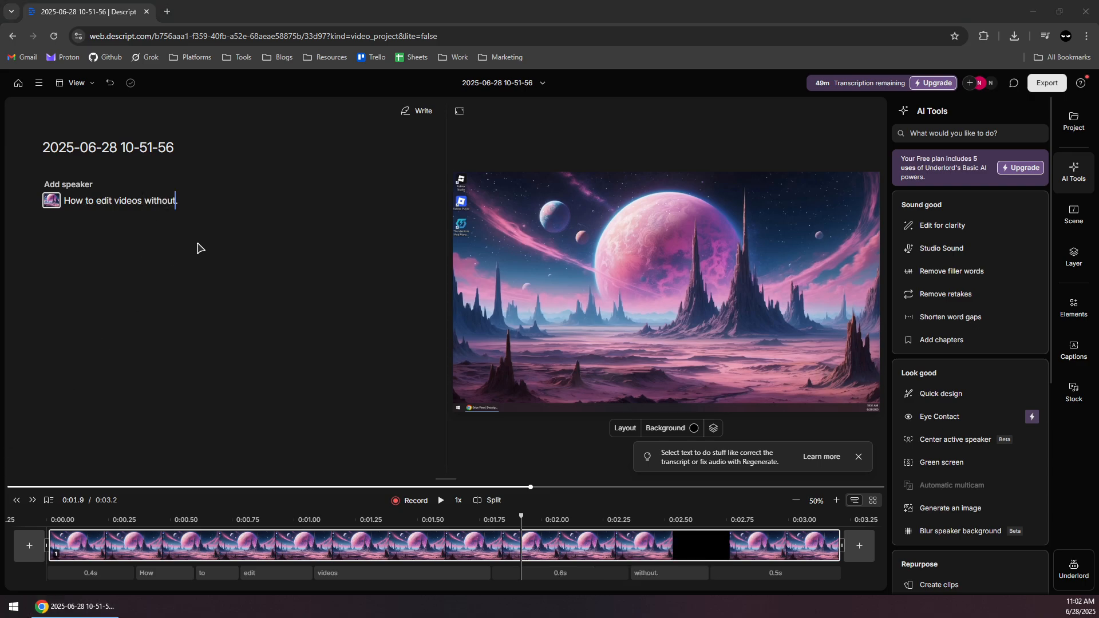
{"action": "left_click", "coordinate": [197, 202]}
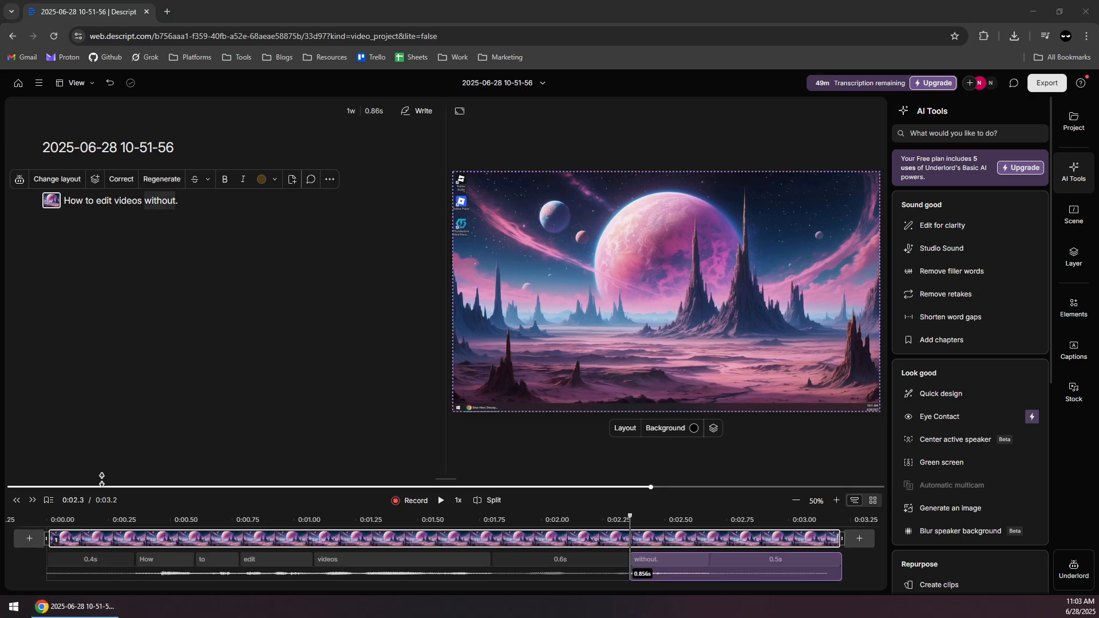
{"action": "left_click", "coordinate": [166, 271]}
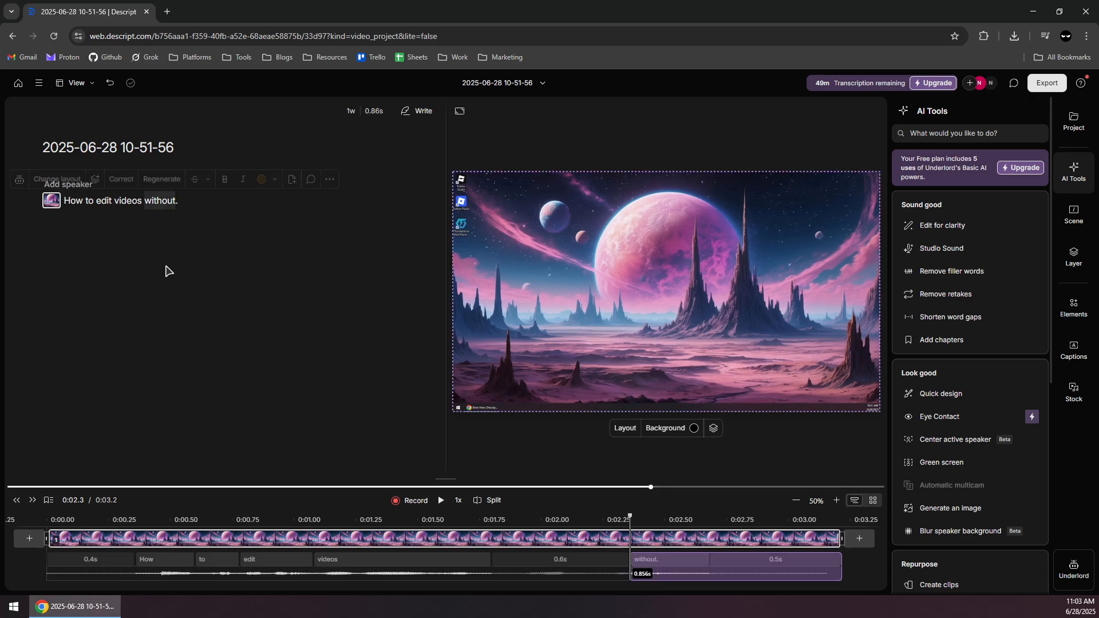
{"action": "left_click", "coordinate": [189, 209]}
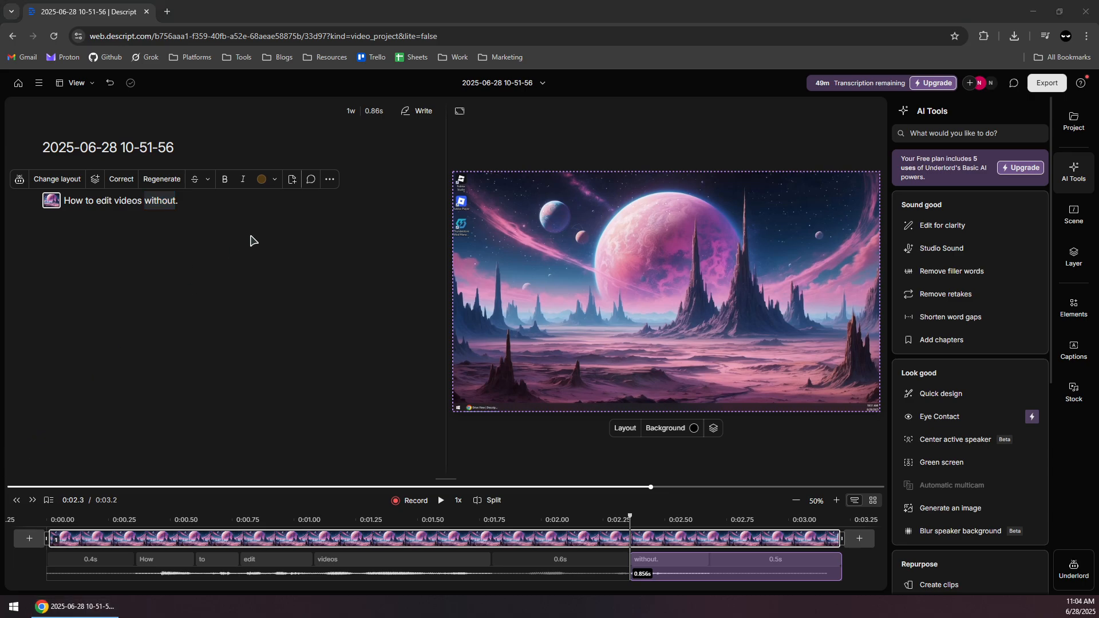
{"action": "right_click", "coordinate": [168, 206]}
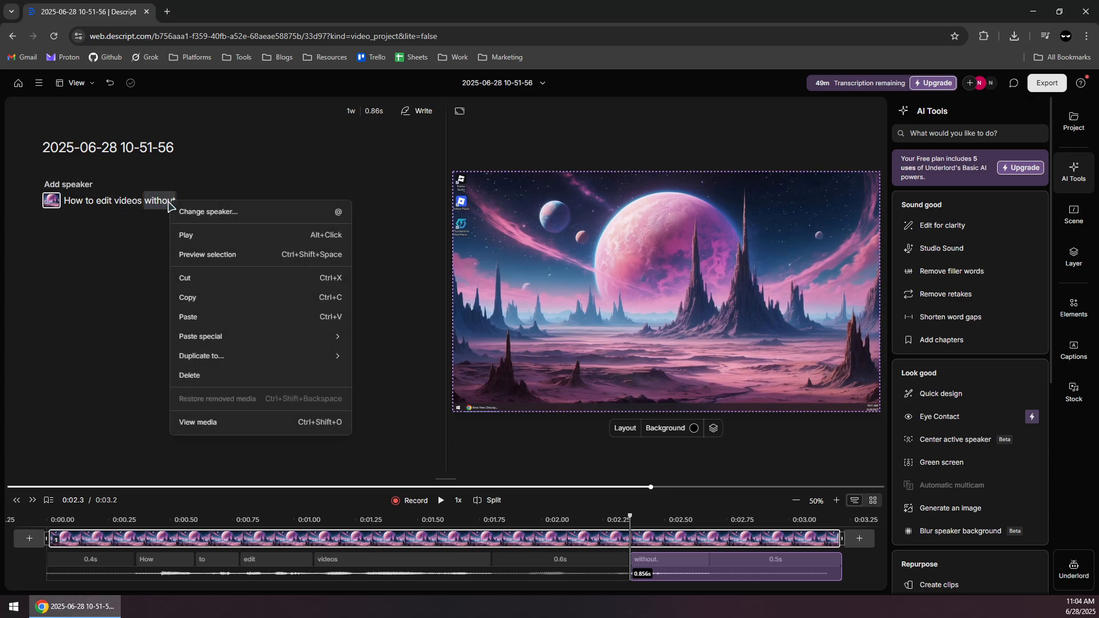
{"action": "key", "text": "Escape"}
{"action": "right_click", "coordinate": [154, 203]}
{"action": "left_click", "coordinate": [198, 218]}
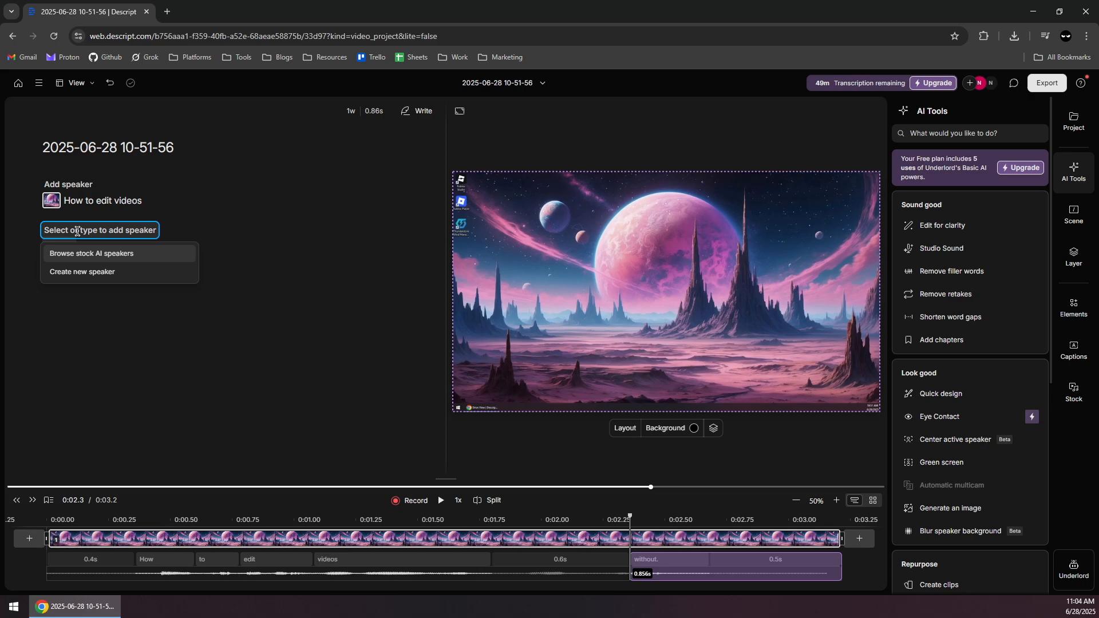
{"action": "type", "text": "David"}
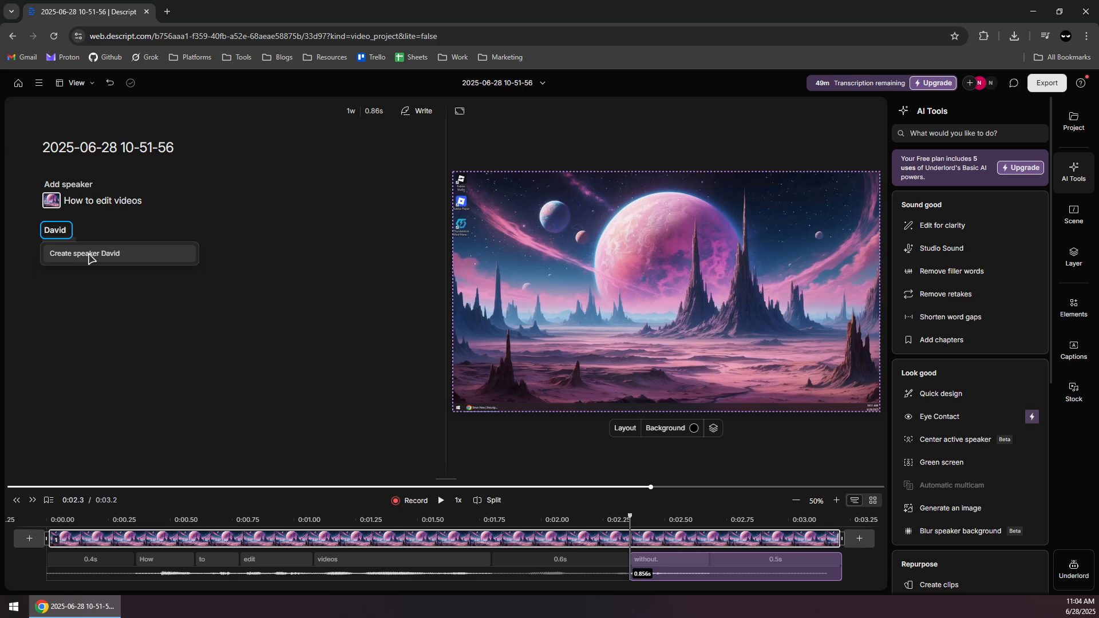
{"action": "left_click", "coordinate": [89, 253]}
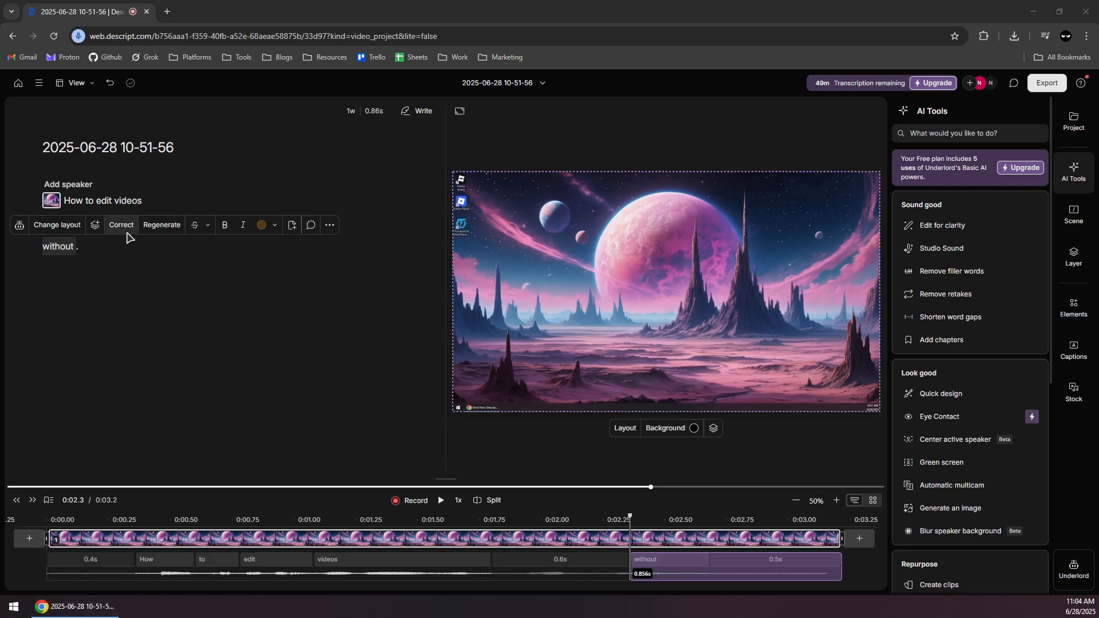
{"action": "left_click", "coordinate": [164, 225]}
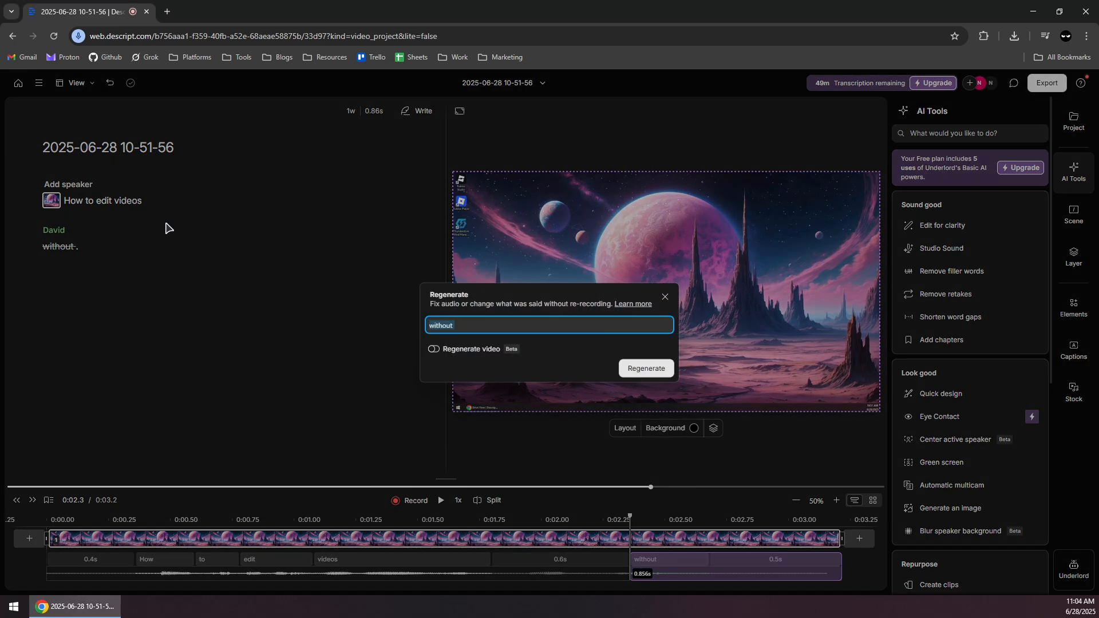
{"action": "left_click", "coordinate": [646, 368]}
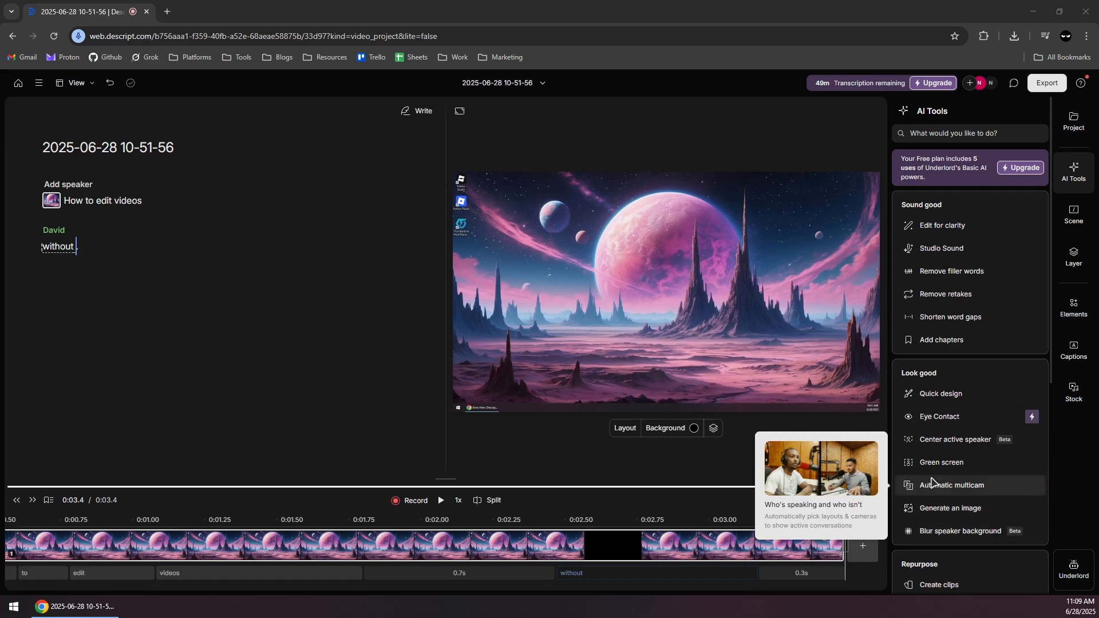
Look at the Generate an image tool, then return to the AI tools and review those for repurposing and publishing.
{"action": "left_click", "coordinate": [951, 509]}
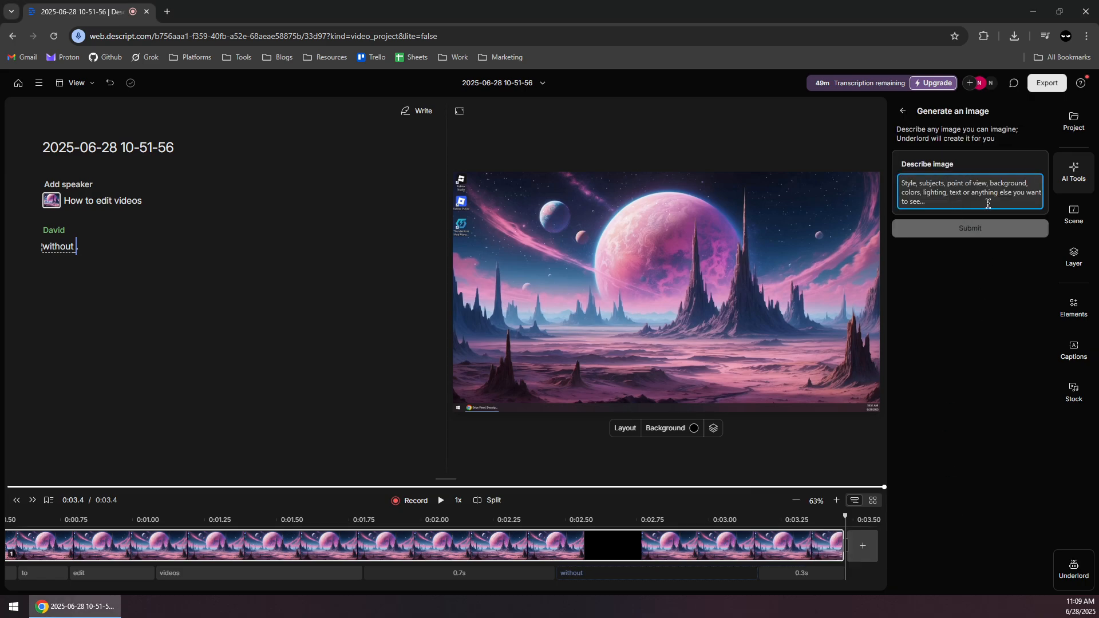
{"action": "left_click", "coordinate": [904, 111]}
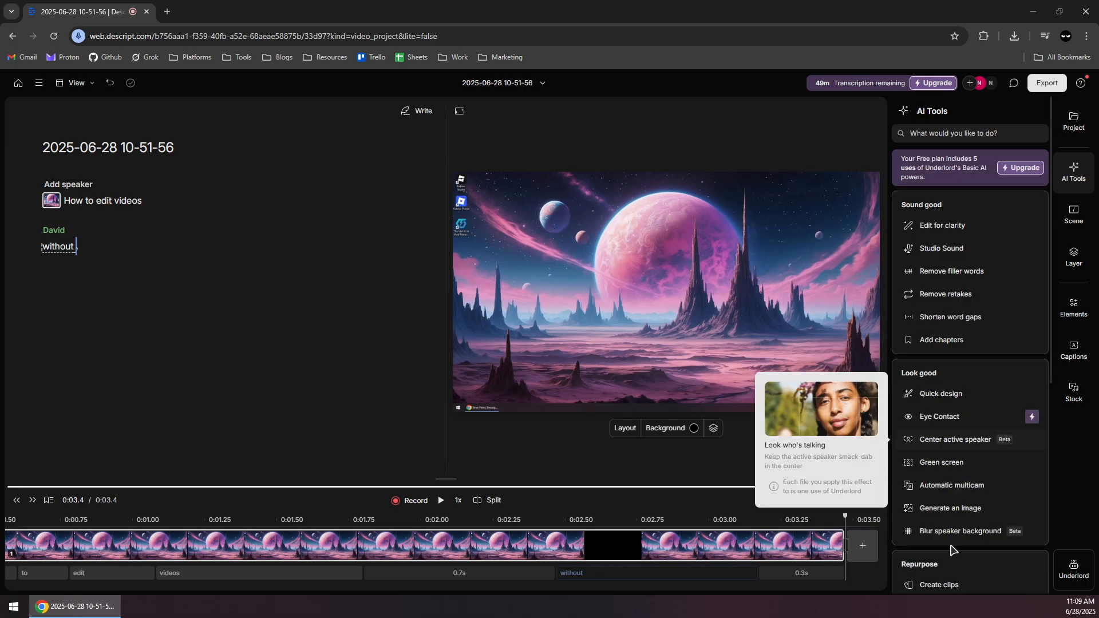
{"action": "scroll", "coordinate": [984, 527], "scroll_direction": "down", "scroll_amount": 1}
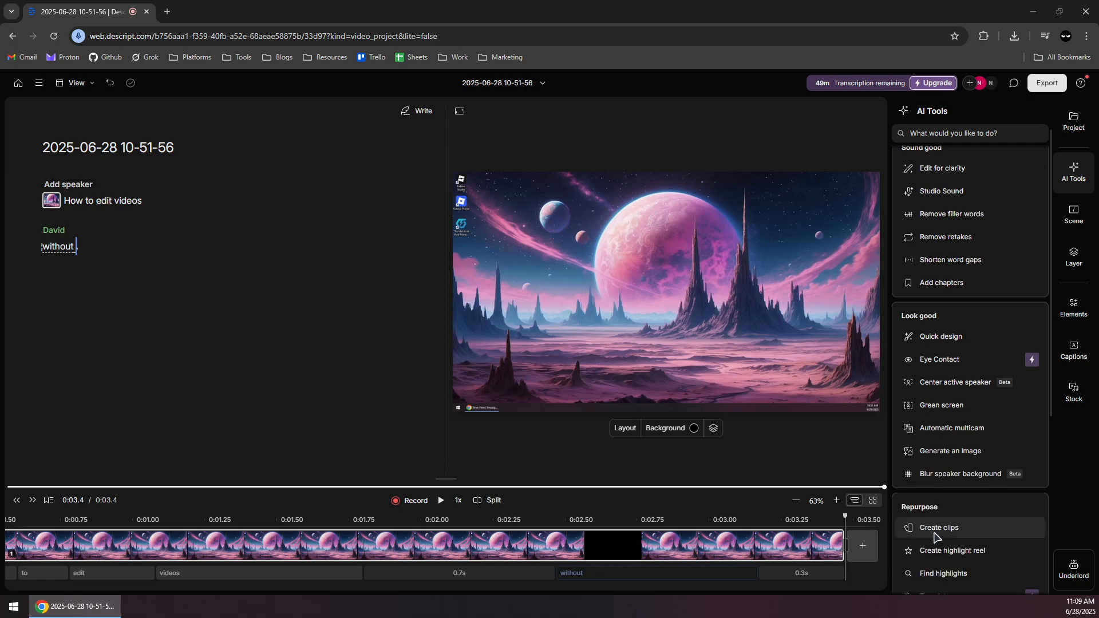
{"action": "scroll", "coordinate": [970, 344], "scroll_direction": "down", "scroll_amount": 1}
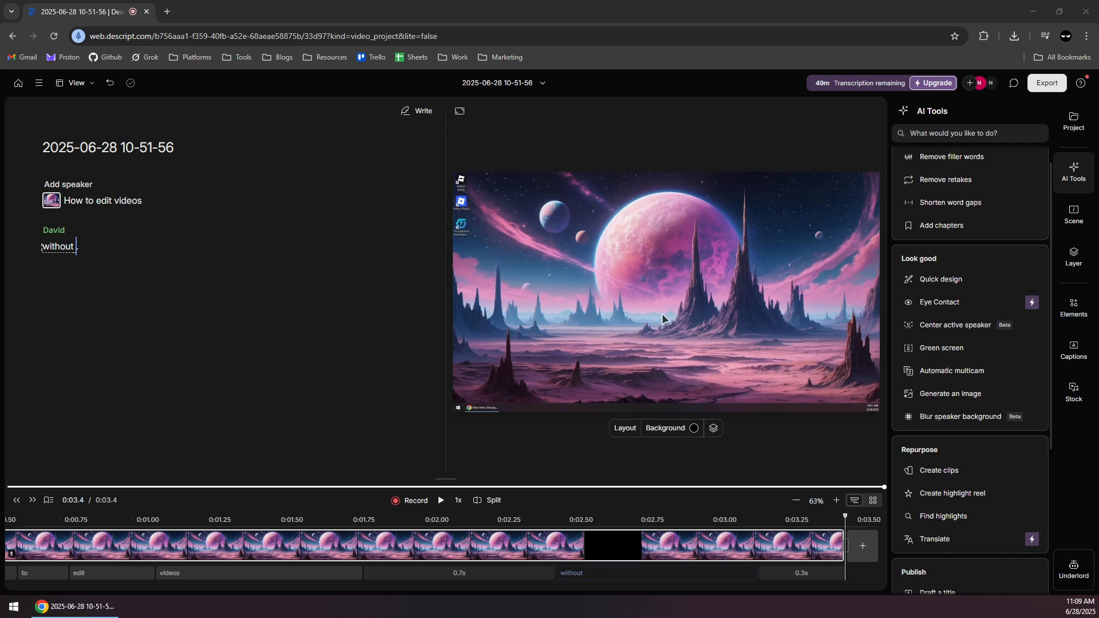
{"action": "scroll", "coordinate": [977, 360], "scroll_direction": "down", "scroll_amount": 1}
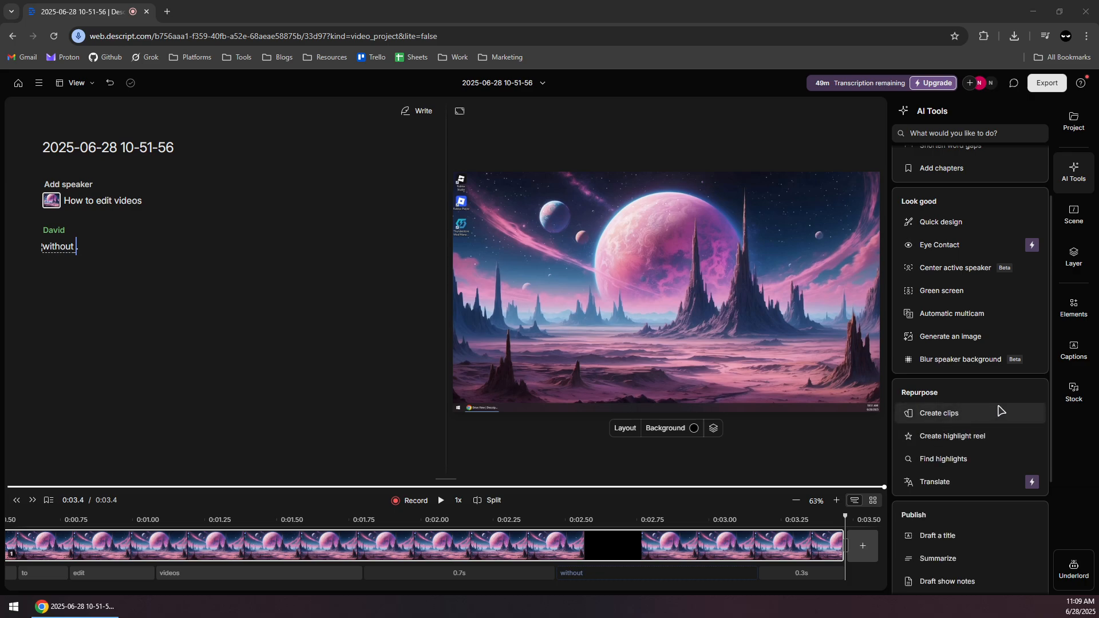
{"action": "mouse_move", "coordinate": [959, 420]}
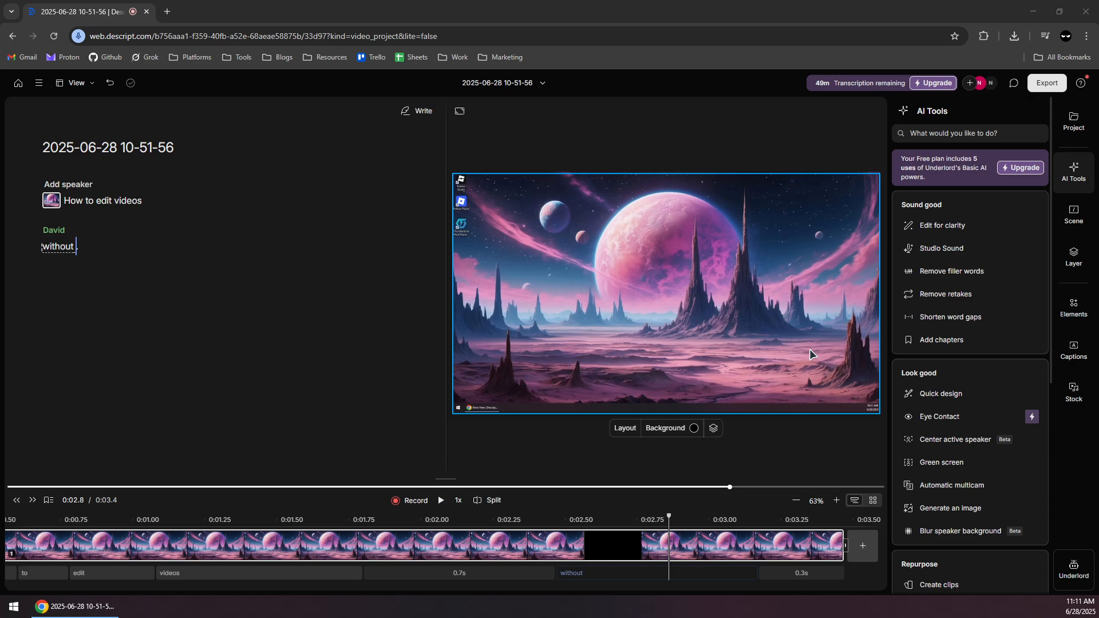
Add captions in the Modern yellow style to all scenes.
{"action": "left_click", "coordinate": [1073, 350]}
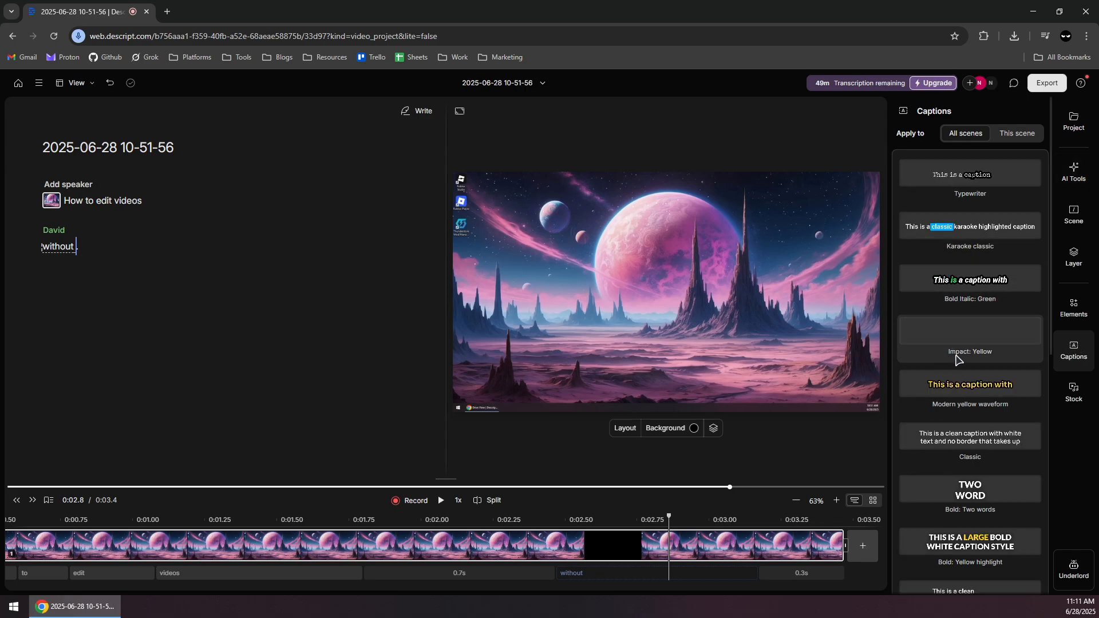
{"action": "scroll", "coordinate": [968, 367], "scroll_direction": "down", "scroll_amount": 4}
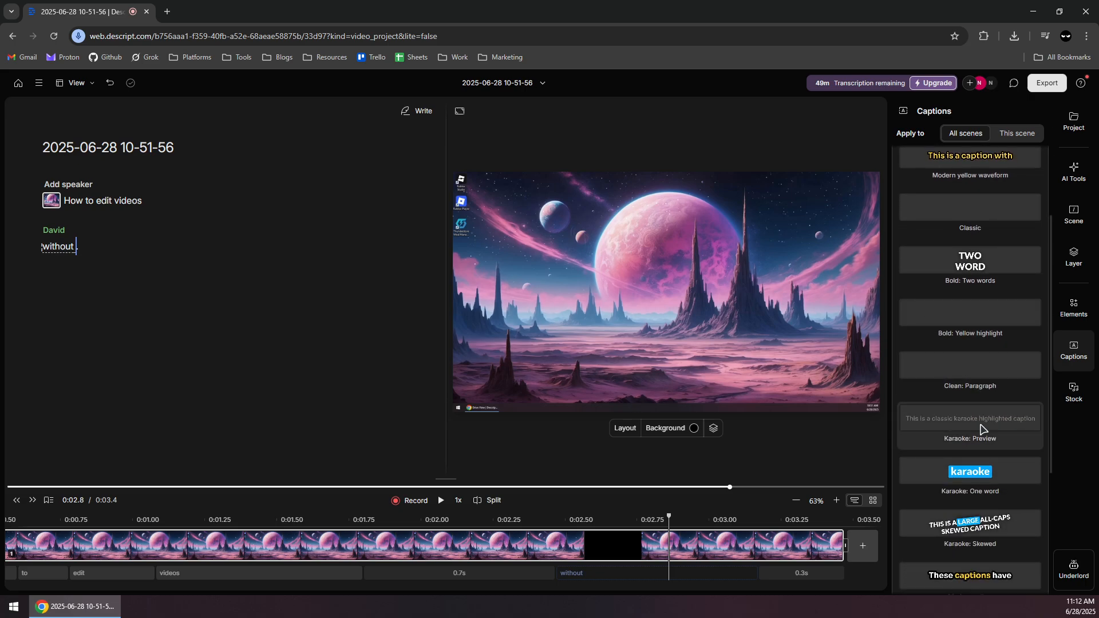
{"action": "scroll", "coordinate": [981, 430], "scroll_direction": "down", "scroll_amount": 2}
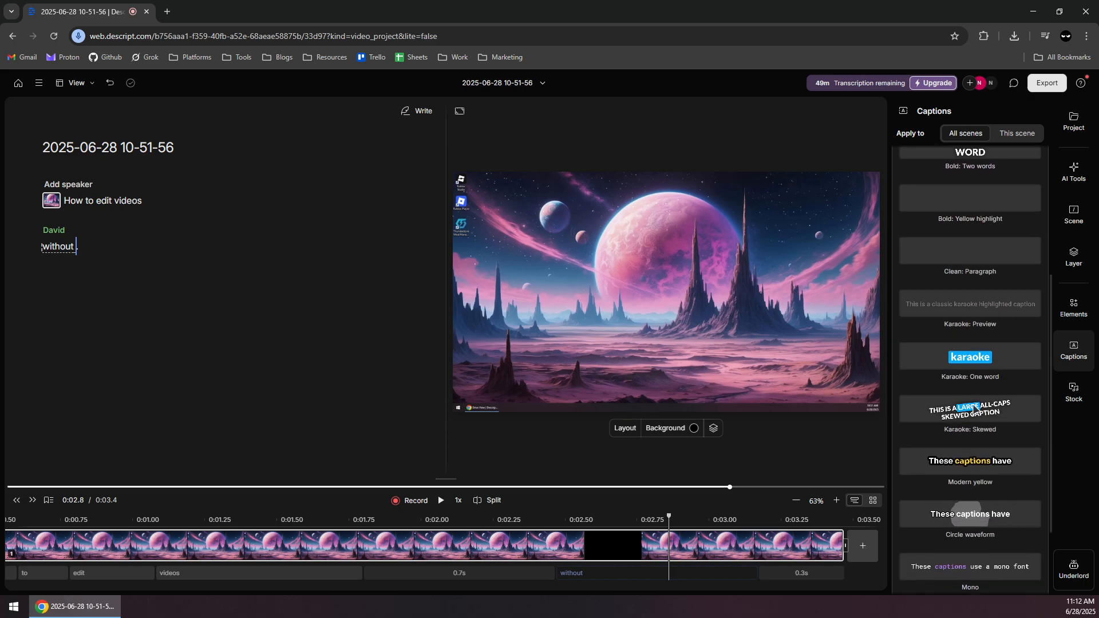
{"action": "left_click", "coordinate": [968, 465]}
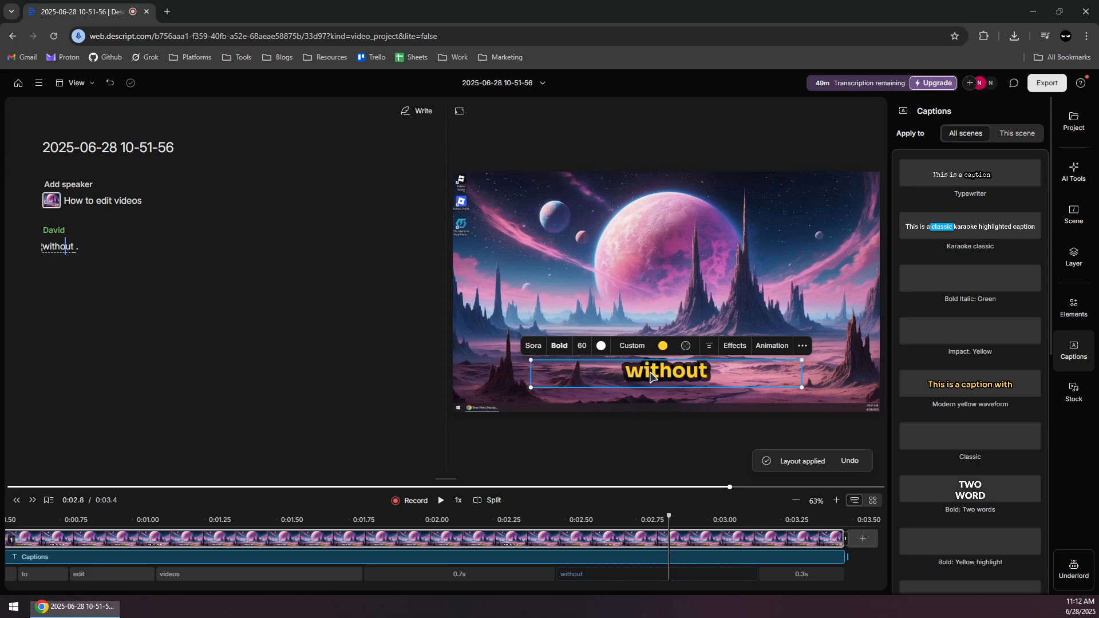
Move the caption higher over the video and enlarge its text box upward and outward.
{"action": "left_click_drag", "start_coordinate": [632, 375], "coordinate": [650, 356]}
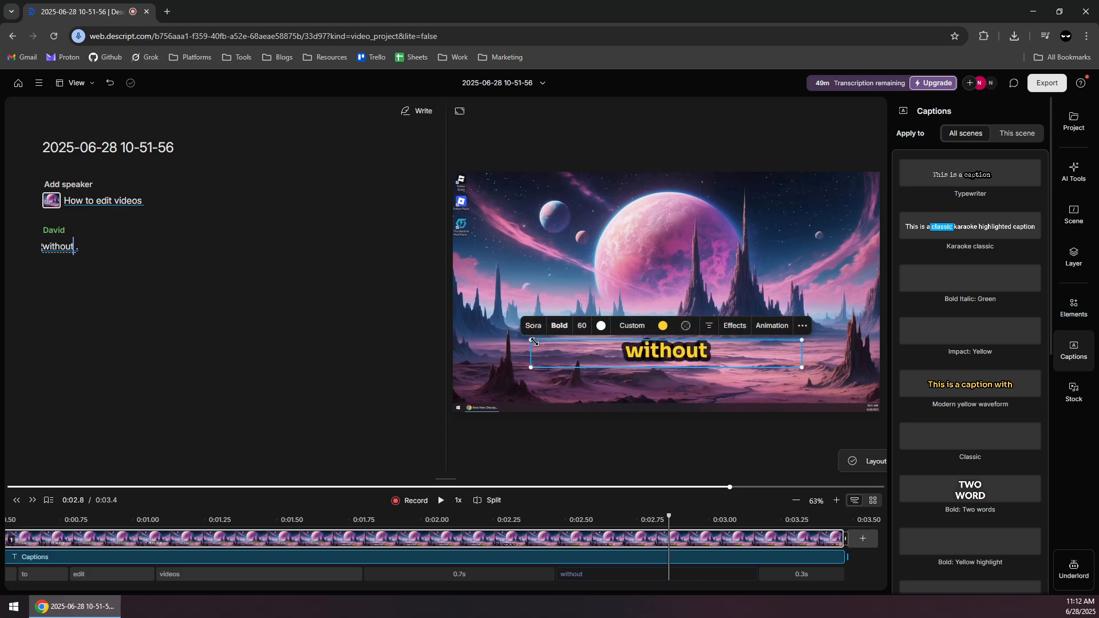
{"action": "left_click_drag", "start_coordinate": [530, 339], "coordinate": [502, 298]}
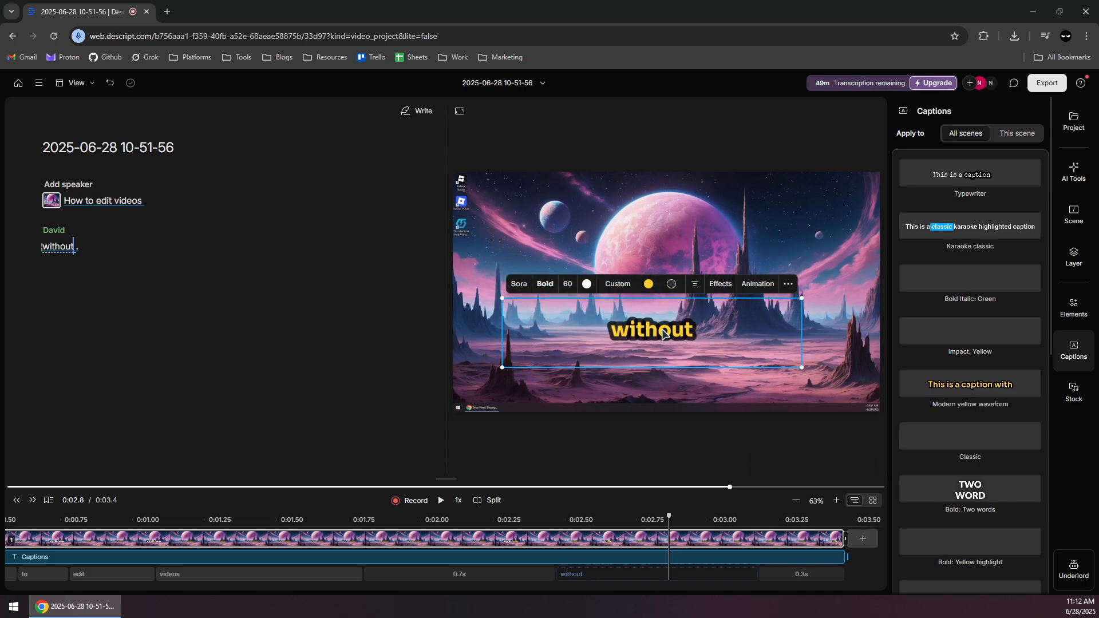
{"action": "left_click_drag", "start_coordinate": [663, 333], "coordinate": [666, 329]}
Look at the caption's font and weight options, then set its text size to 80.
{"action": "left_click", "coordinate": [523, 279]}
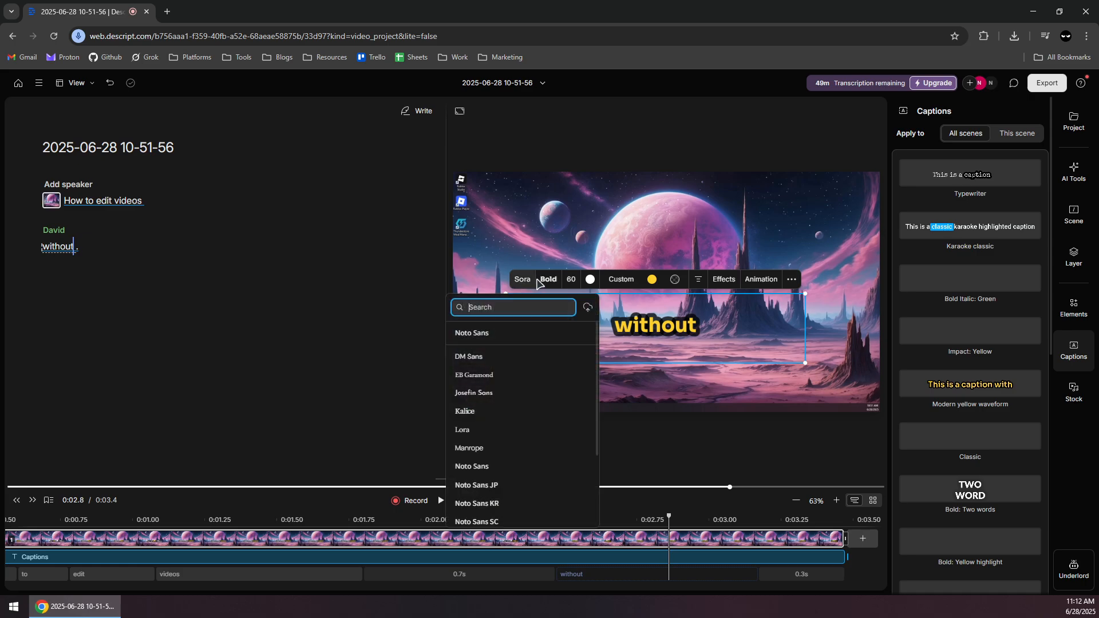
{"action": "left_click", "coordinate": [551, 280]}
{"action": "left_click", "coordinate": [548, 280]}
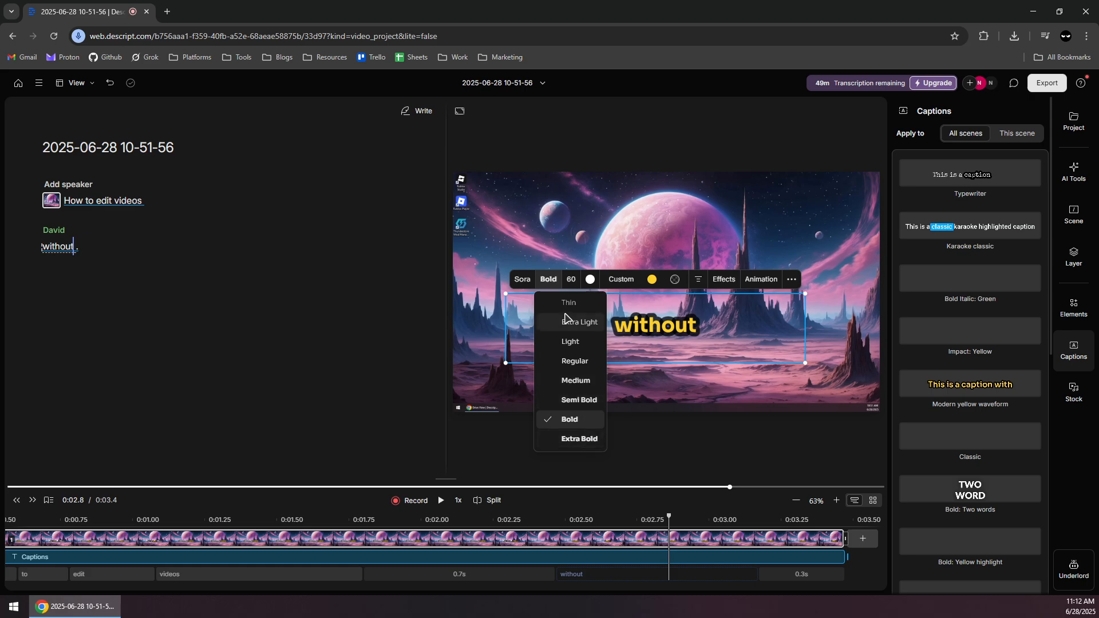
{"action": "left_click", "coordinate": [548, 282]}
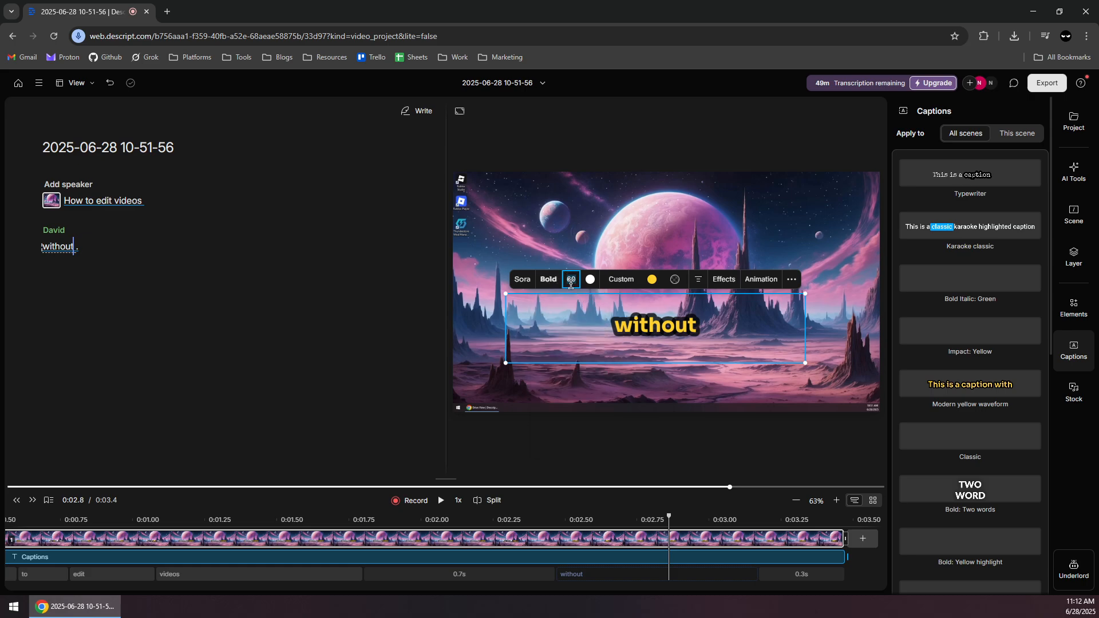
{"action": "key", "text": "Return"}
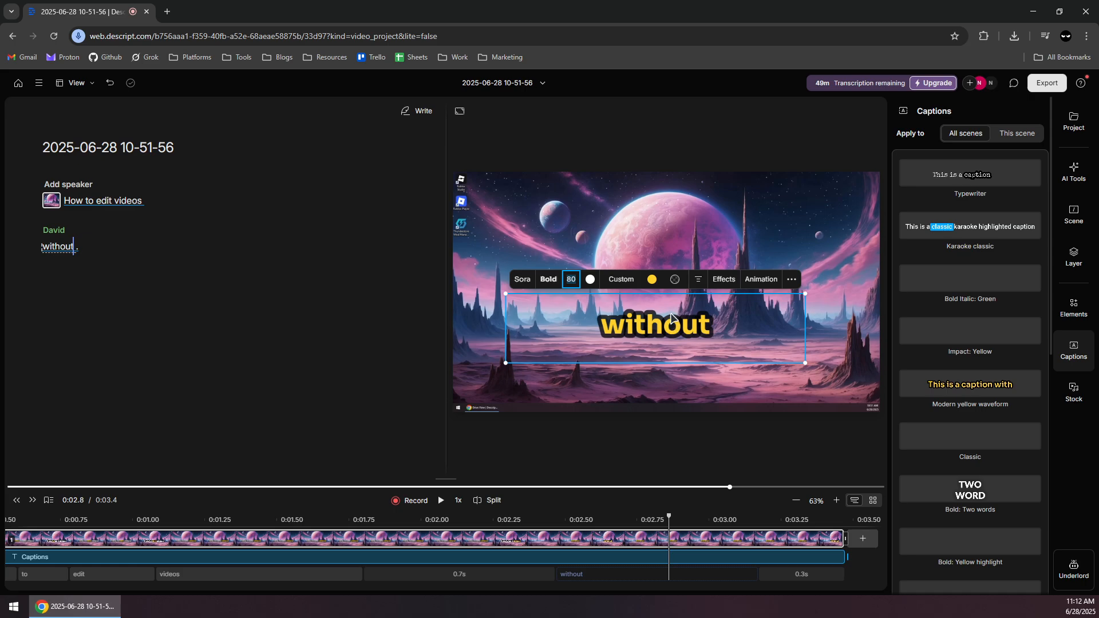
Look at the effects and animation options available for the caption.
{"action": "left_click", "coordinate": [724, 281]}
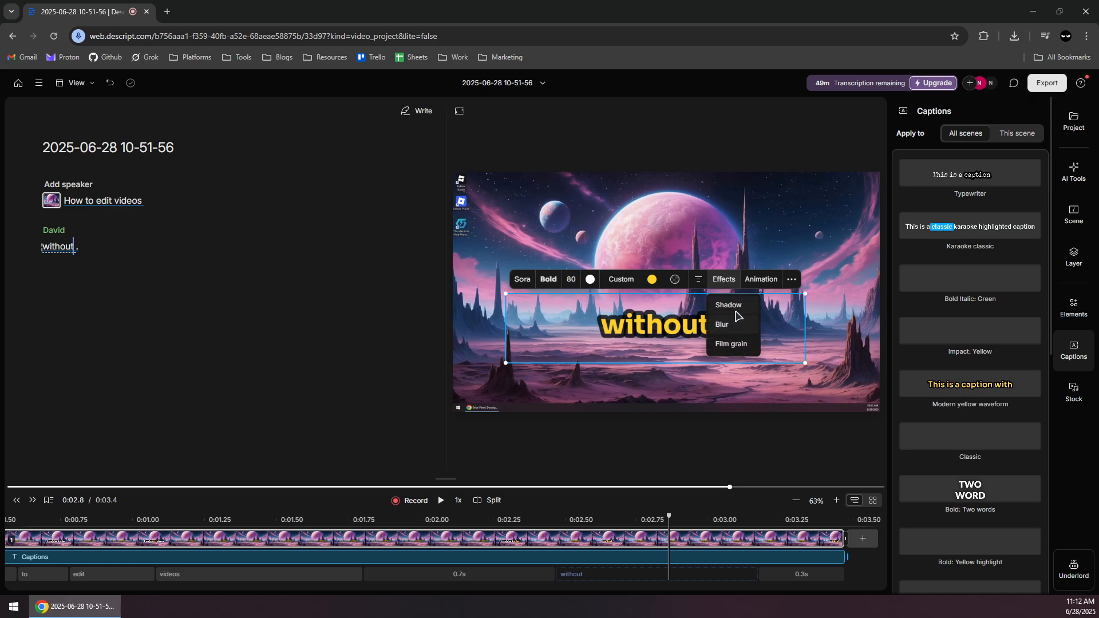
{"action": "left_click", "coordinate": [763, 282]}
{"action": "mouse_move", "coordinate": [764, 314]}
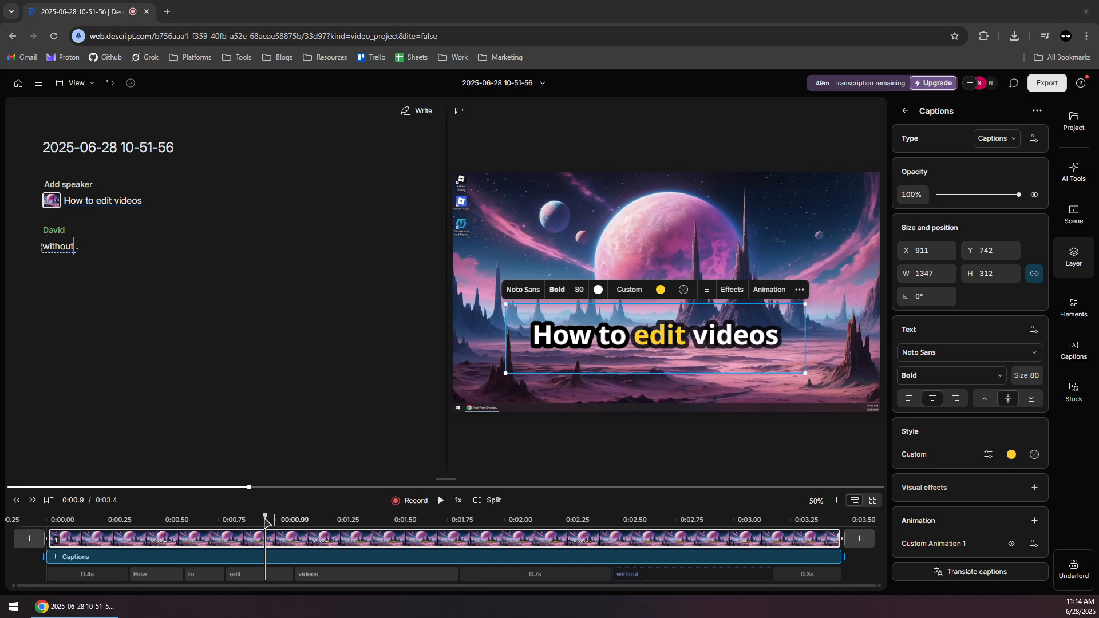
Move the playhead to 0:00.7 and enlarge the timeline to show its tracks and waveform, with the captions layer selected.
{"action": "left_click_drag", "start_coordinate": [265, 522], "coordinate": [223, 518]}
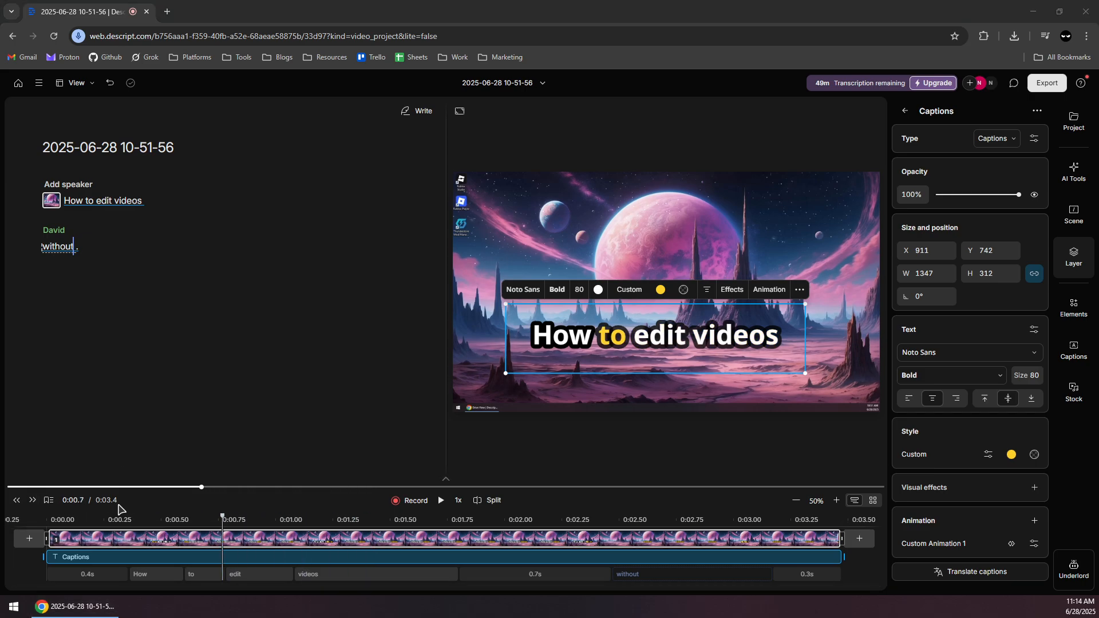
{"action": "left_click_drag", "start_coordinate": [135, 481], "coordinate": [193, 307]}
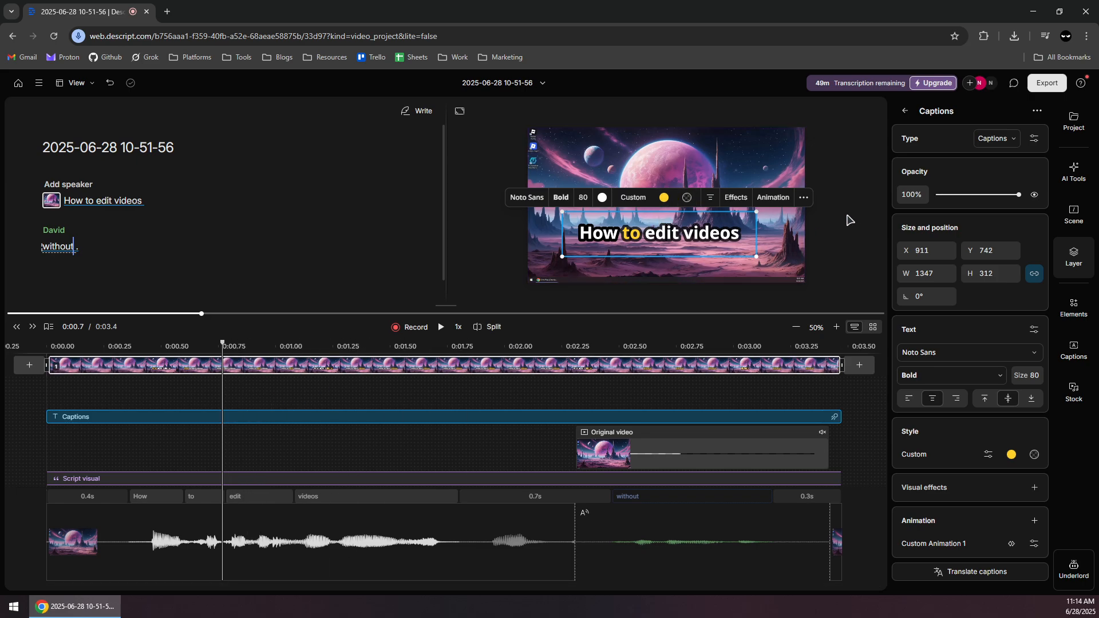
{"action": "left_click", "coordinate": [776, 233]}
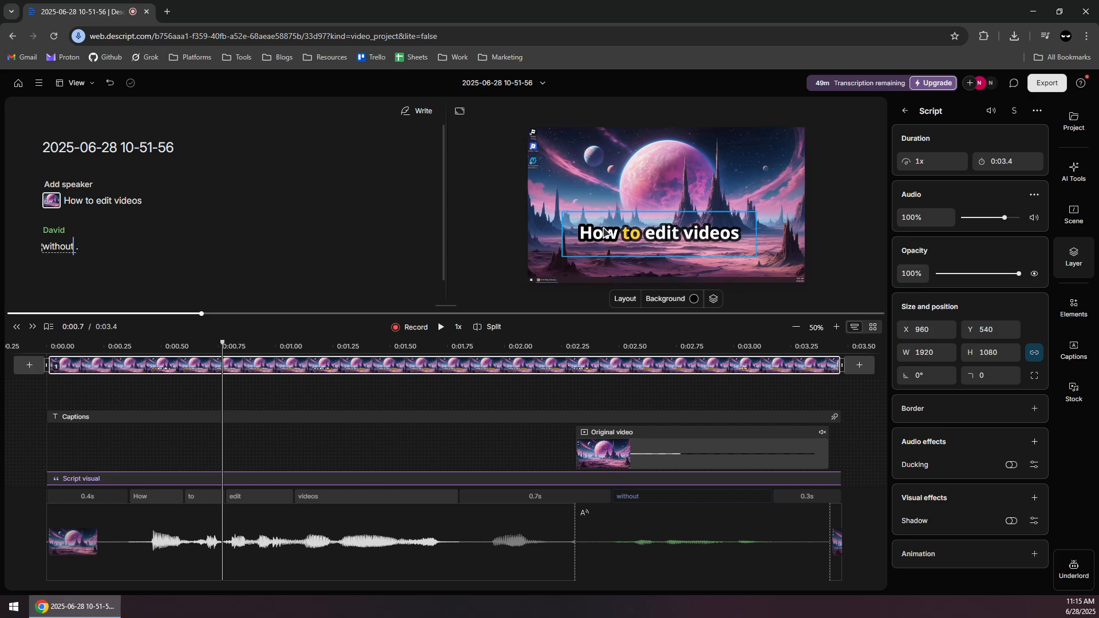
{"action": "left_click", "coordinate": [605, 233]}
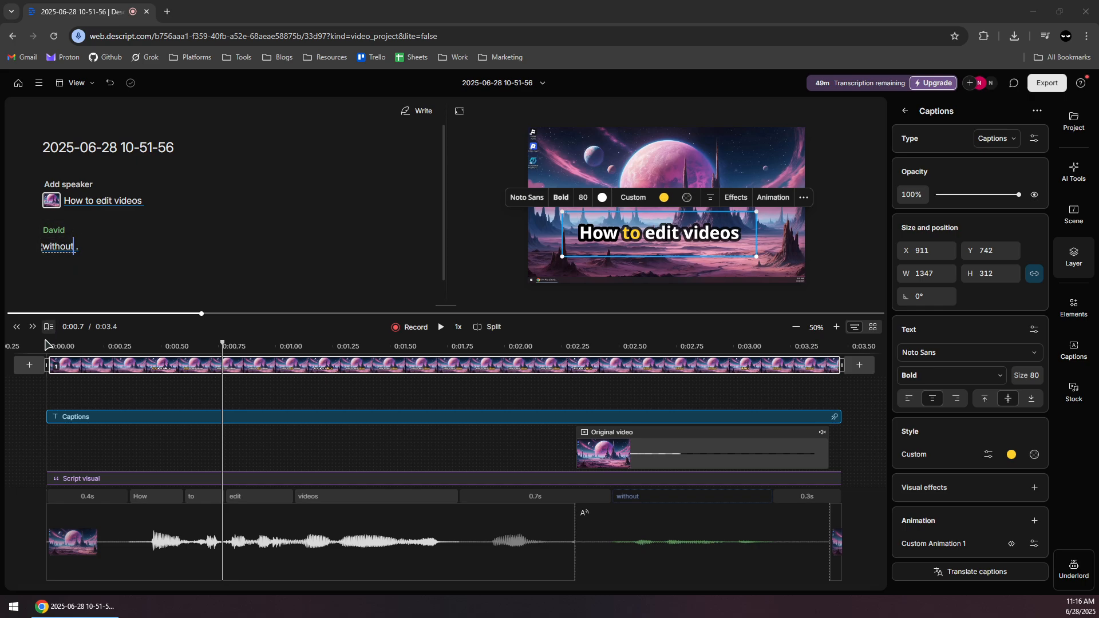
Open the Translate AI tool, browse its languages and choose Polish as the target language.
{"action": "left_click", "coordinate": [1069, 182]}
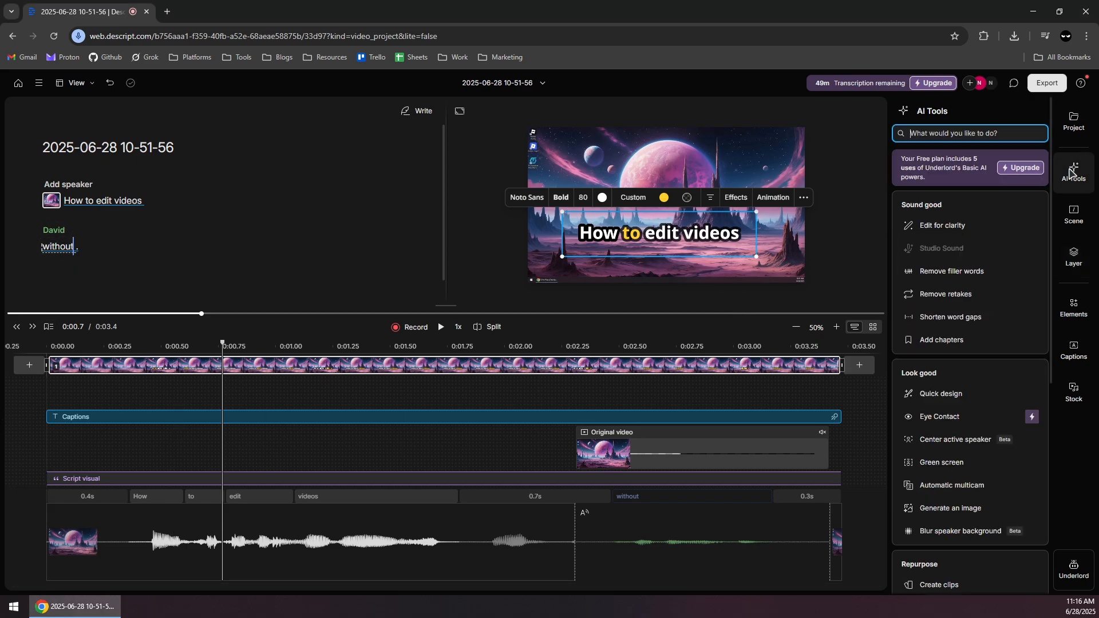
{"action": "scroll", "coordinate": [950, 275], "scroll_direction": "down", "scroll_amount": 7}
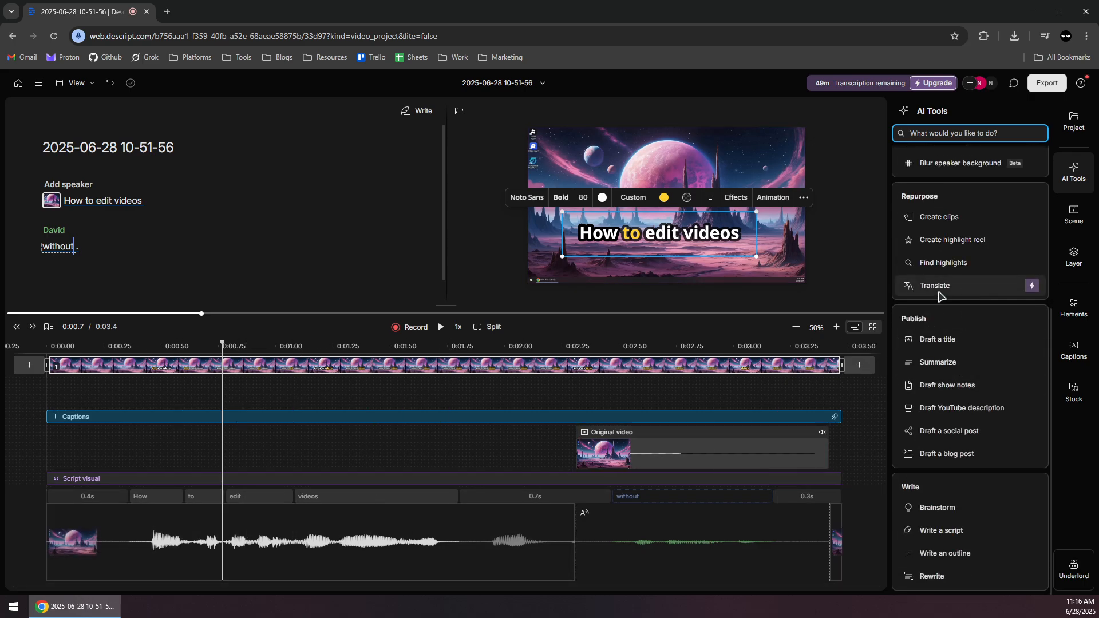
{"action": "left_click", "coordinate": [945, 286]}
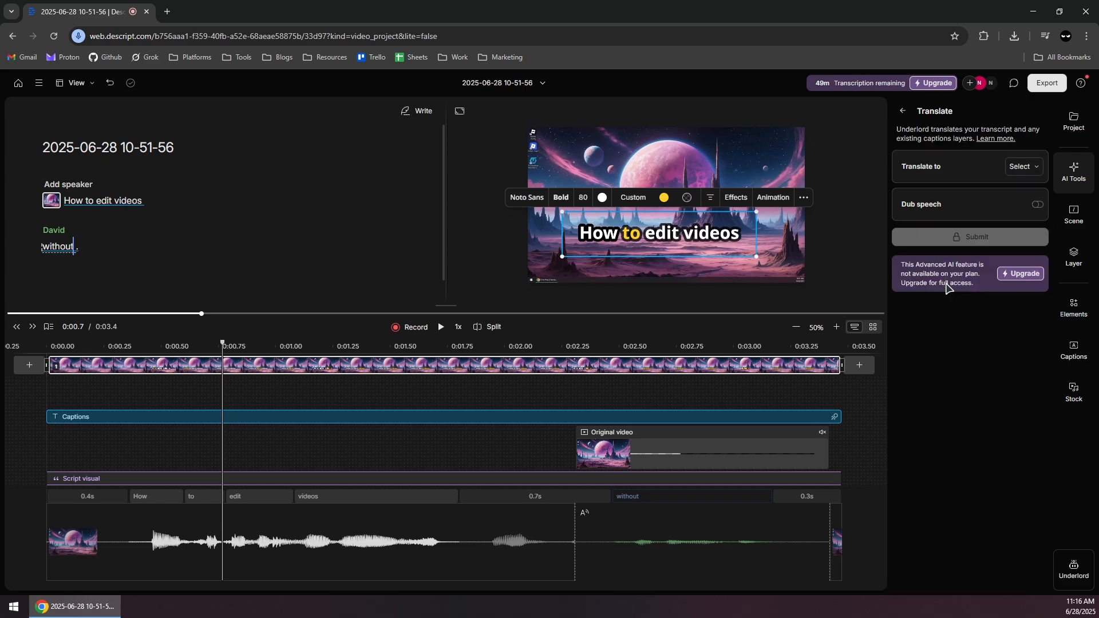
{"action": "left_click", "coordinate": [1014, 167]}
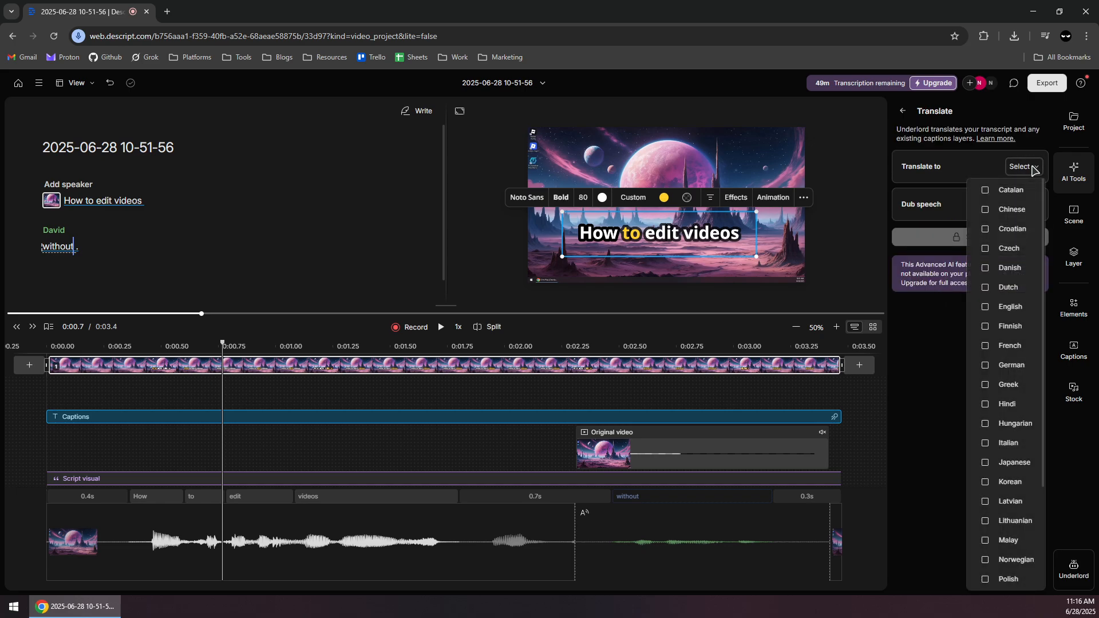
{"action": "scroll", "coordinate": [1011, 269], "scroll_direction": "down", "scroll_amount": 1}
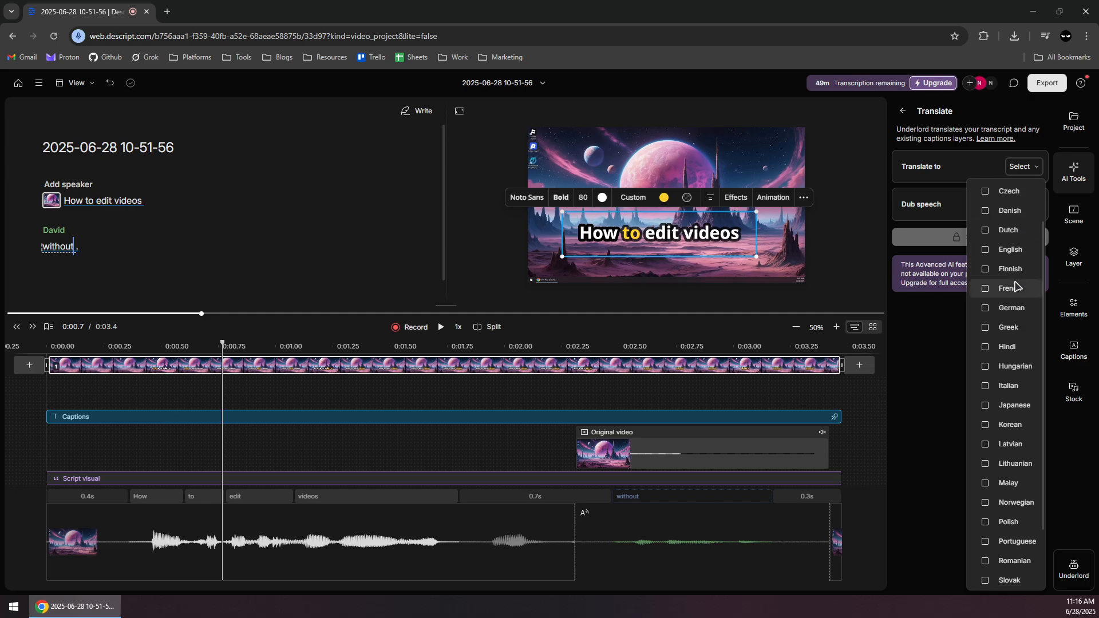
{"action": "left_click", "coordinate": [986, 523]}
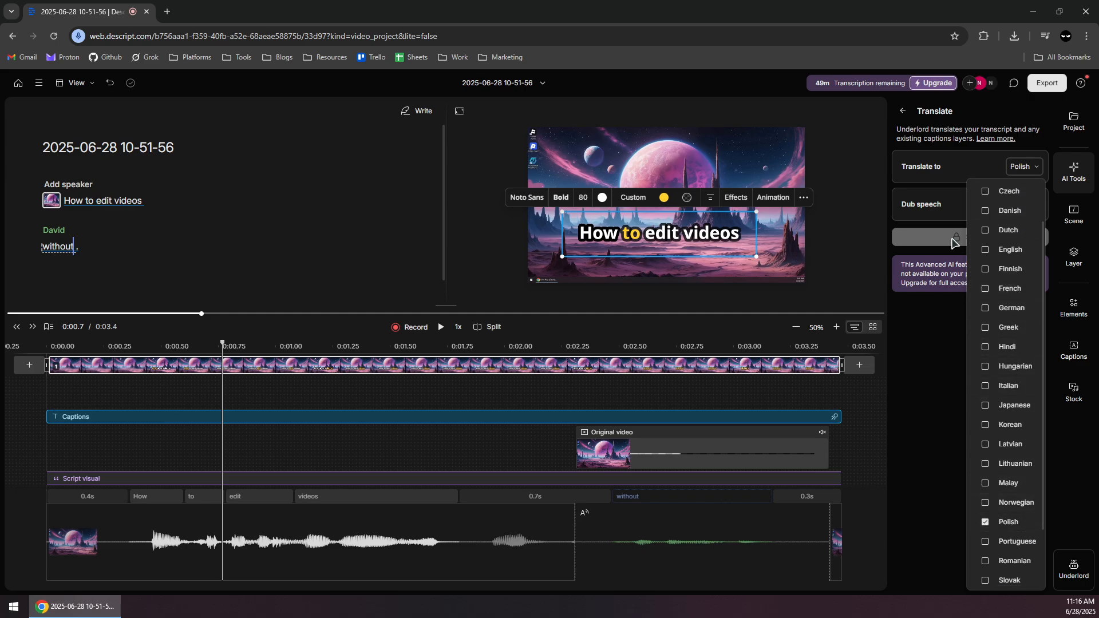
{"action": "left_click", "coordinate": [939, 210]}
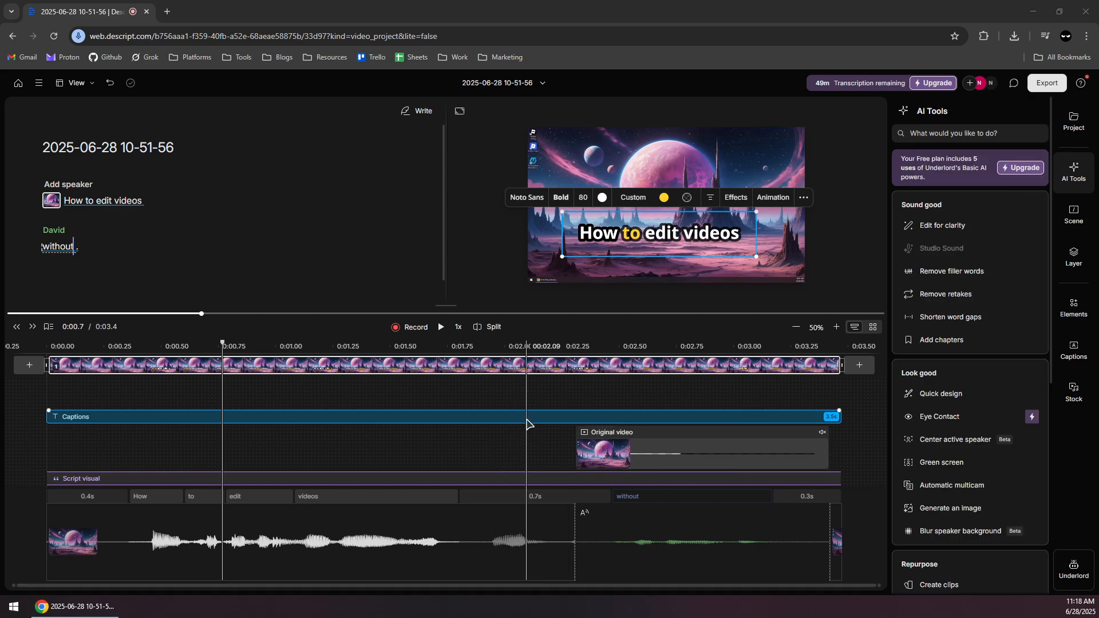
Try to apply the Eye Contact AI effect to the script video, then return to the transcript.
{"action": "left_click", "coordinate": [601, 449]}
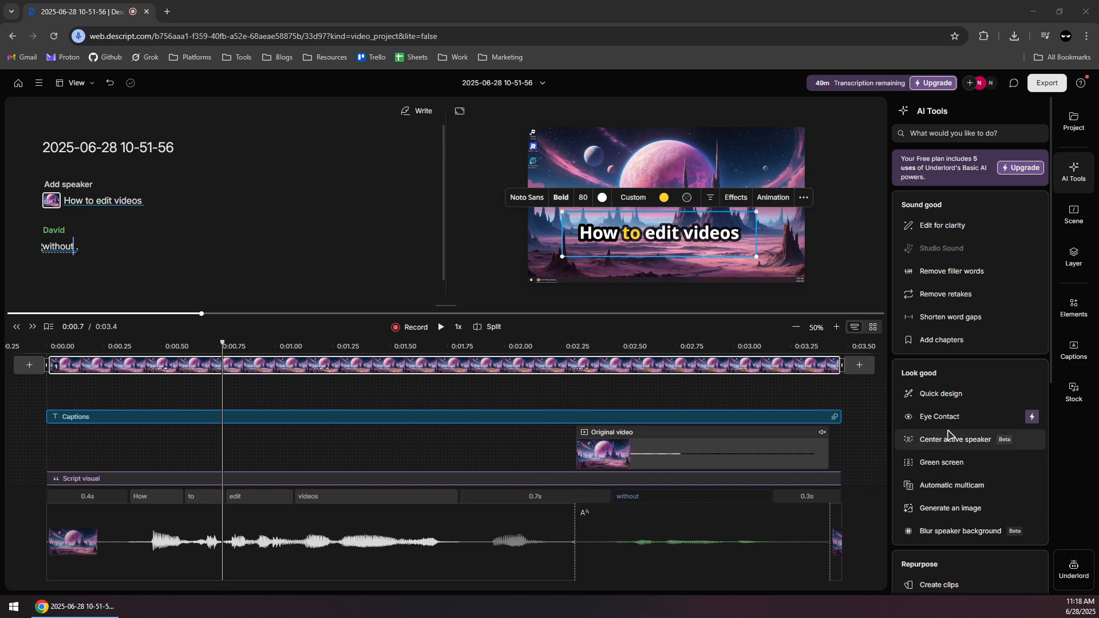
{"action": "mouse_move", "coordinate": [958, 417]}
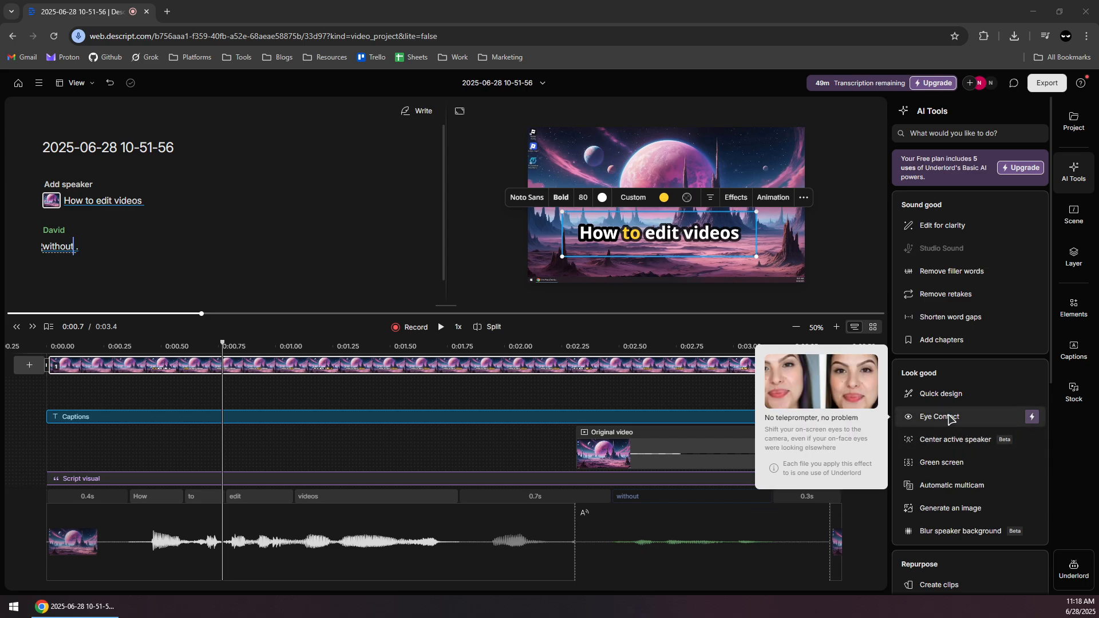
{"action": "left_click", "coordinate": [930, 417]}
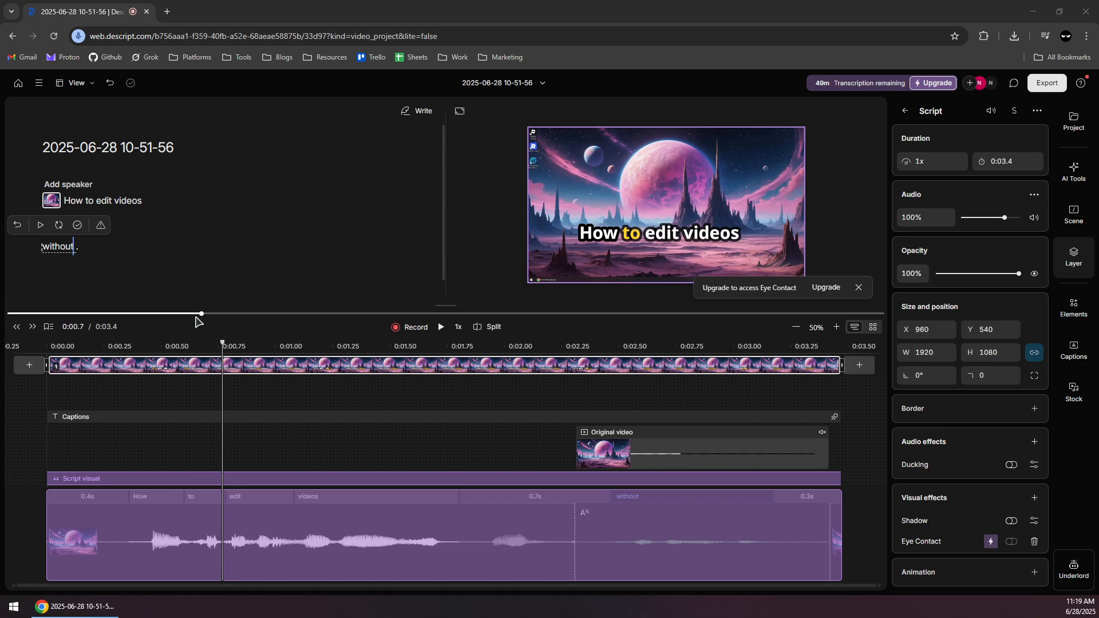
{"action": "left_click", "coordinate": [147, 234]}
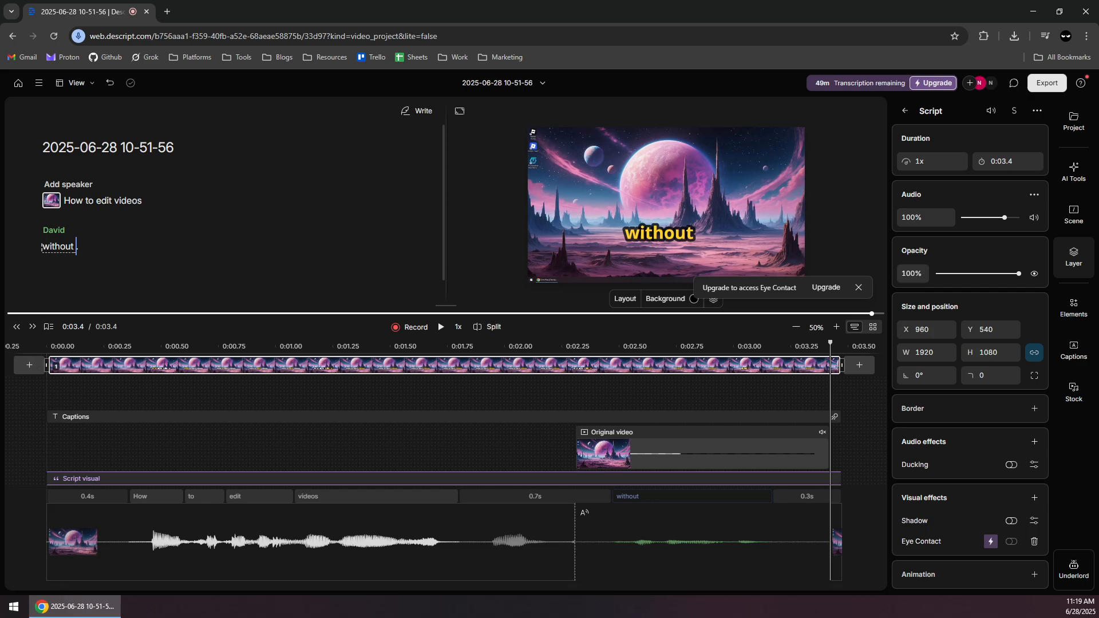
Set up the Edit for clarity AI tool with Low edit intensity and Use AI speech turned on.
{"action": "left_click", "coordinate": [1074, 172]}
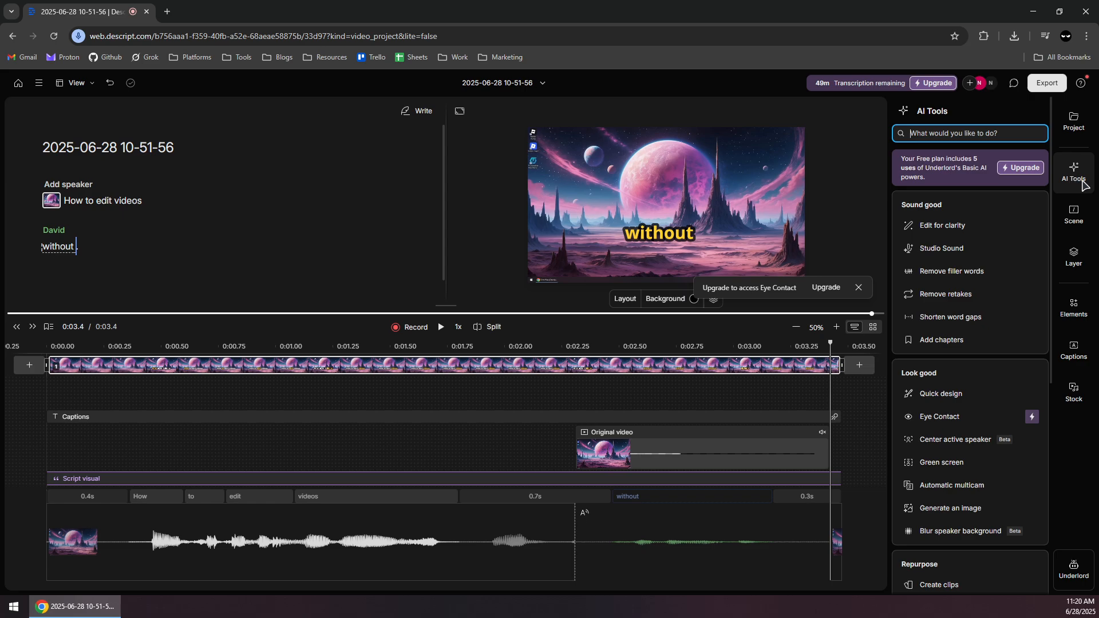
{"action": "left_click", "coordinate": [939, 226]}
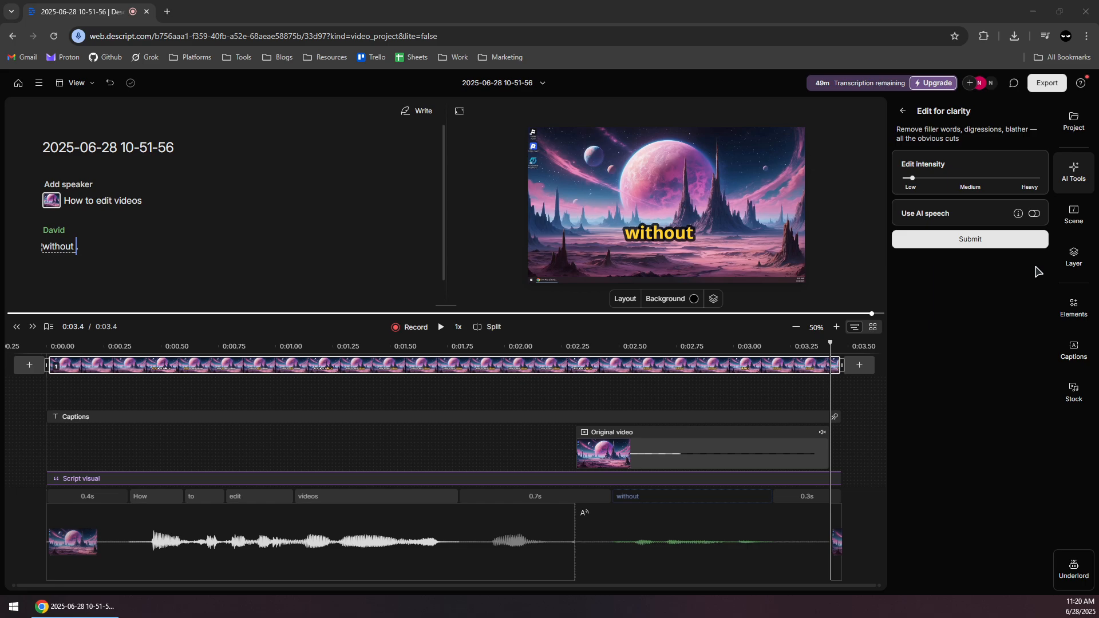
{"action": "left_click", "coordinate": [916, 177]}
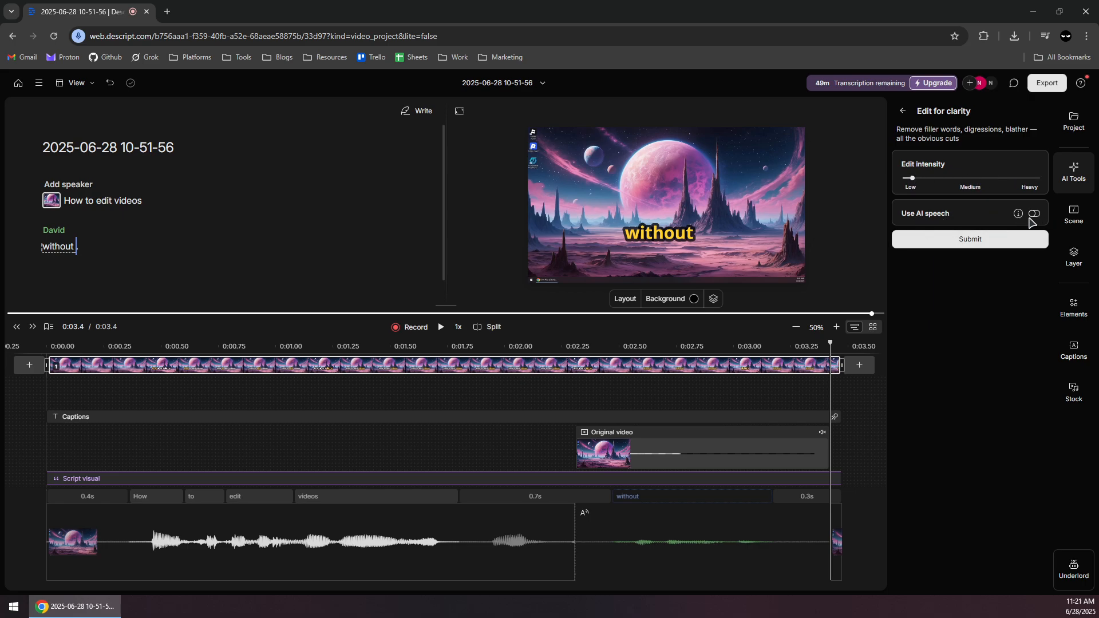
{"action": "left_click", "coordinate": [1034, 215]}
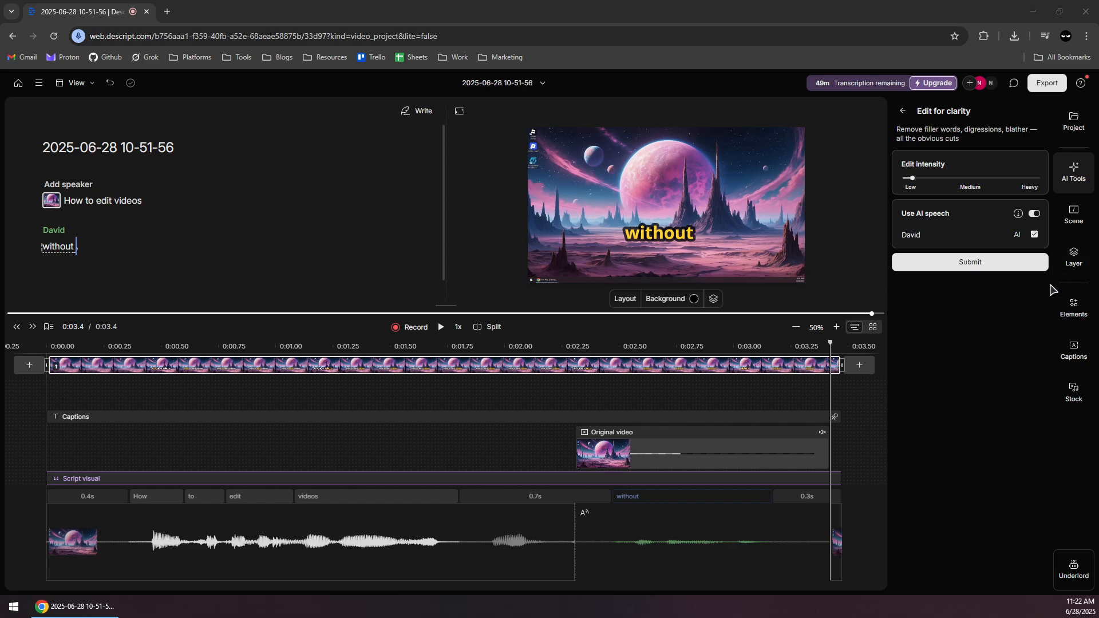
Leave Edit for clarity and review the AI tools list through the repurposing and publishing sections.
{"action": "left_click", "coordinate": [1072, 173]}
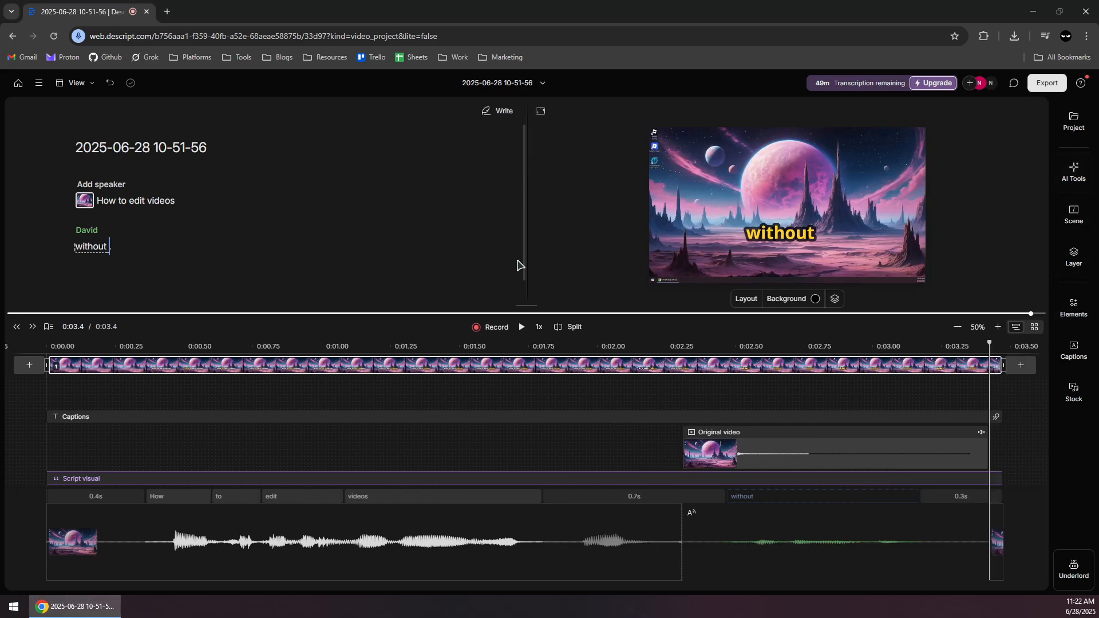
{"action": "left_click", "coordinate": [1073, 172]}
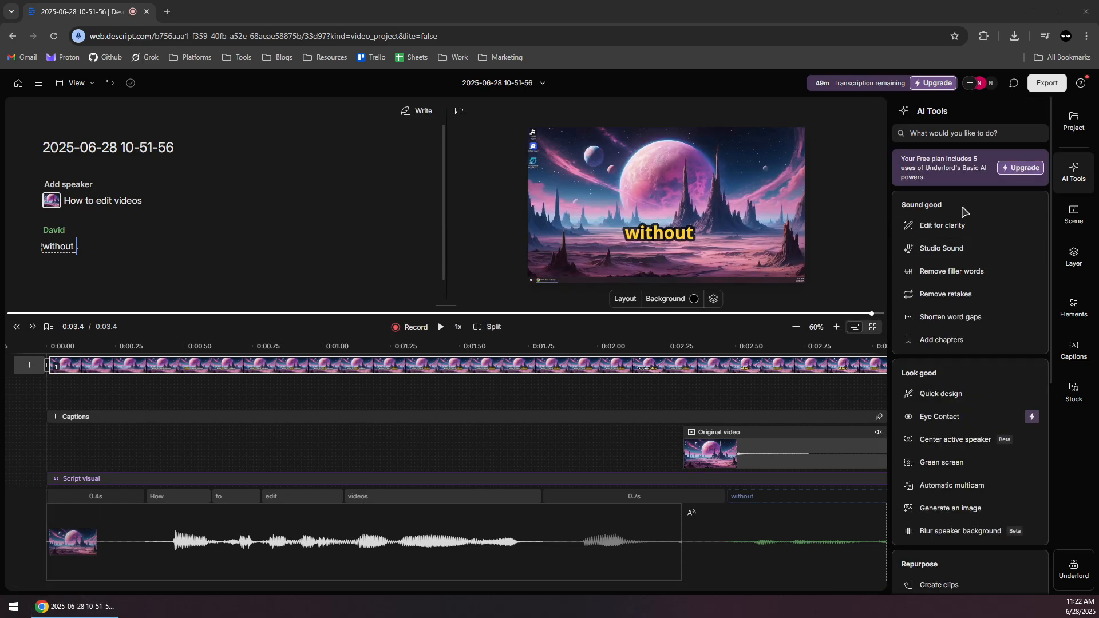
{"action": "scroll", "coordinate": [1006, 285], "scroll_direction": "down", "scroll_amount": 6}
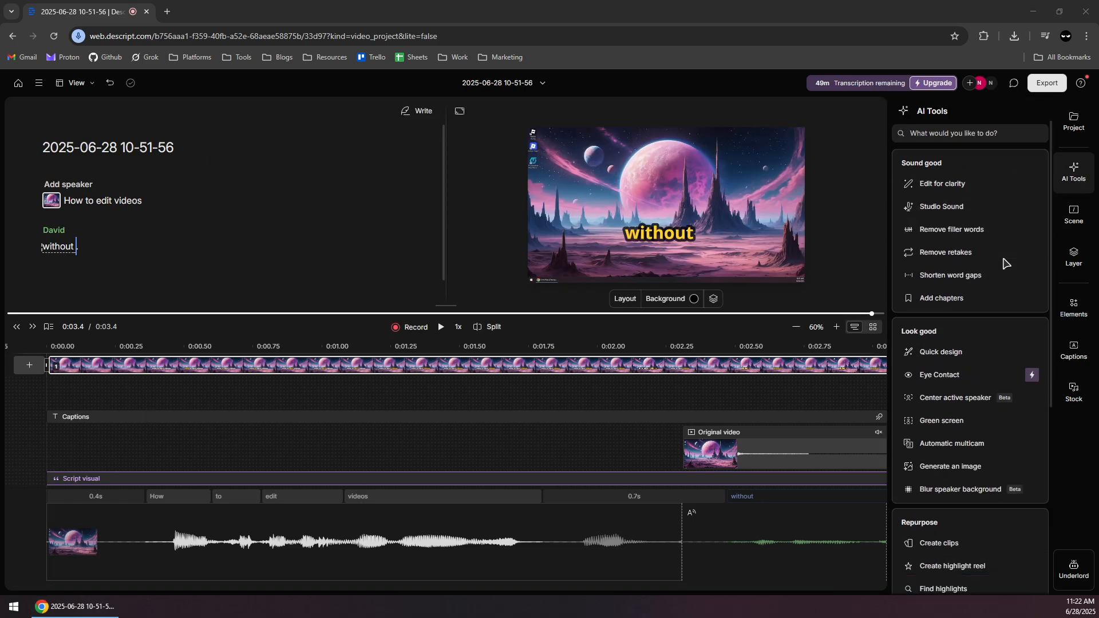
{"action": "scroll", "coordinate": [992, 395], "scroll_direction": "up", "scroll_amount": 2}
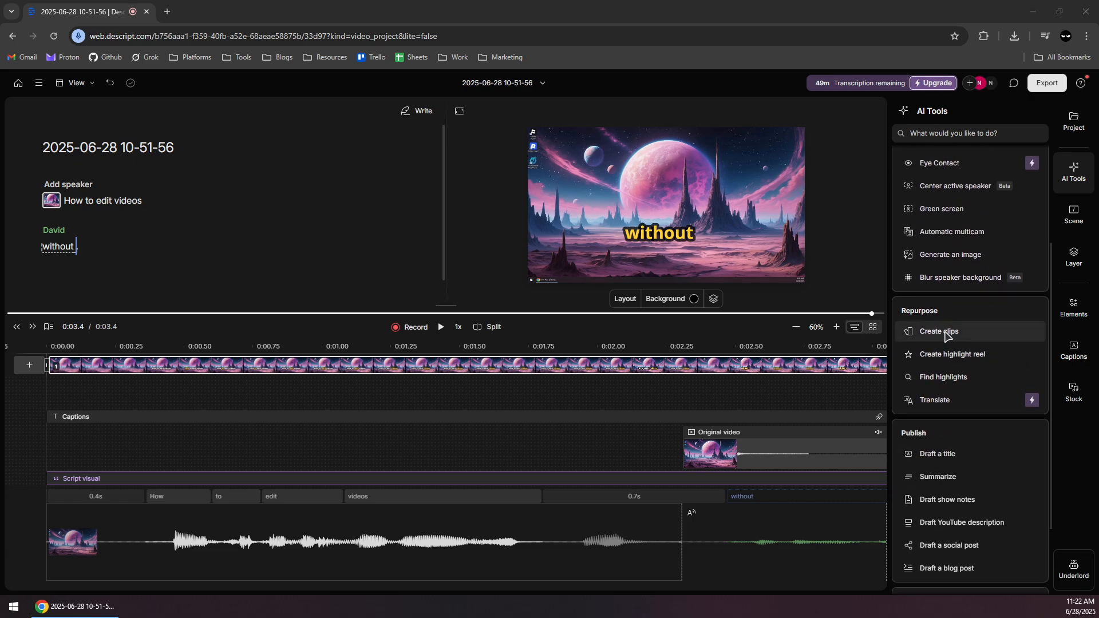
Open the Create clips AI tool and browse its social clip layouts and the full layout gallery.
{"action": "left_click", "coordinate": [947, 334]}
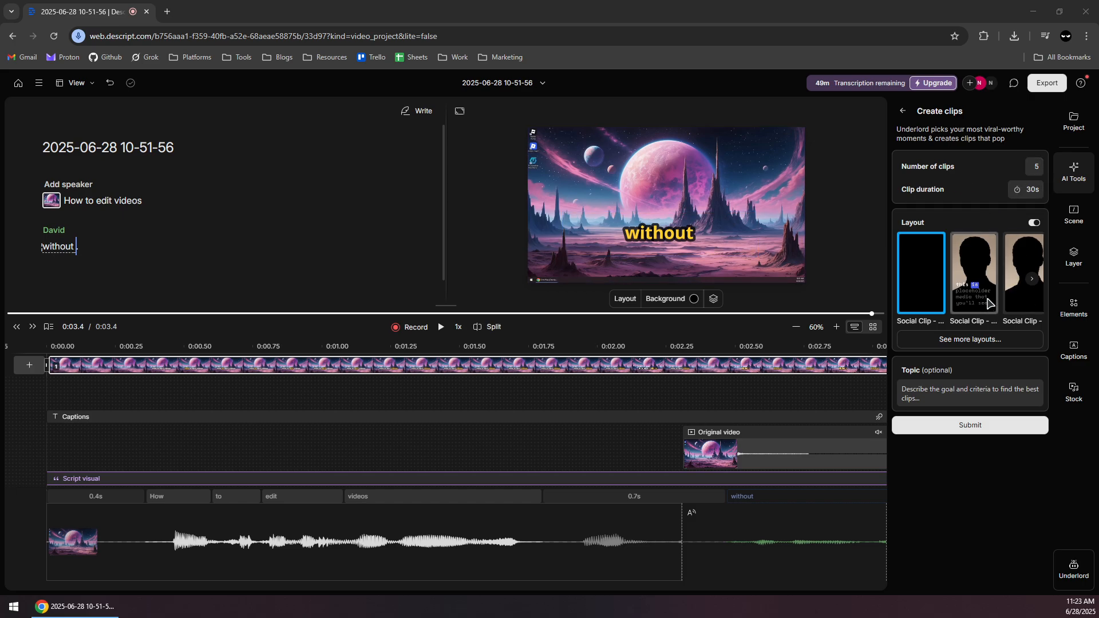
{"action": "left_click", "coordinate": [1032, 282]}
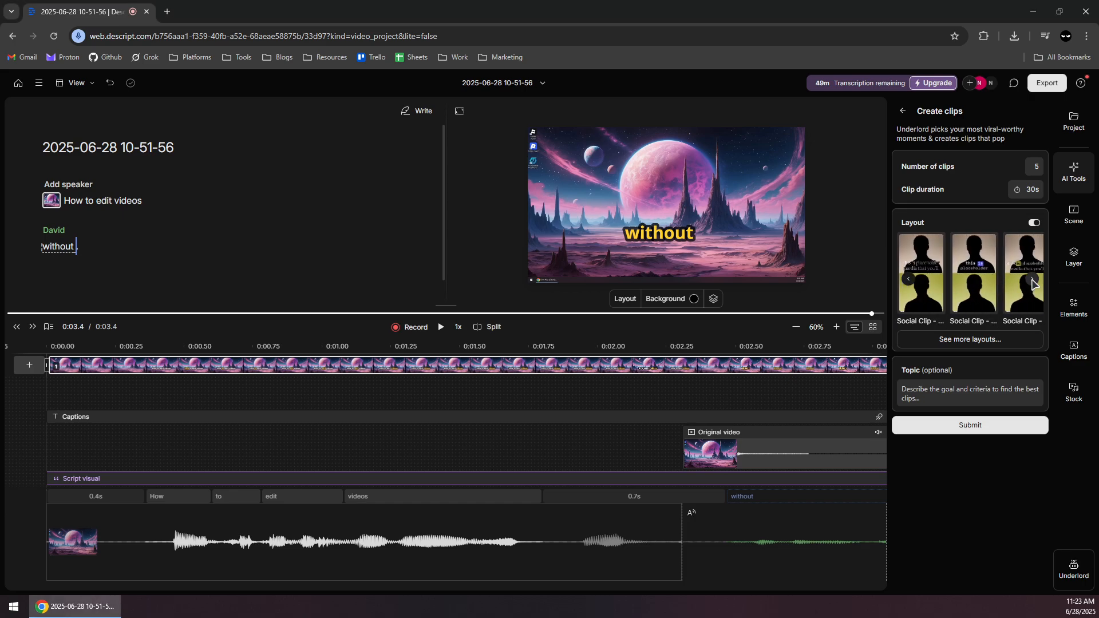
{"action": "left_click", "coordinate": [970, 341]}
{"action": "scroll", "coordinate": [776, 330], "scroll_direction": "down", "scroll_amount": 5}
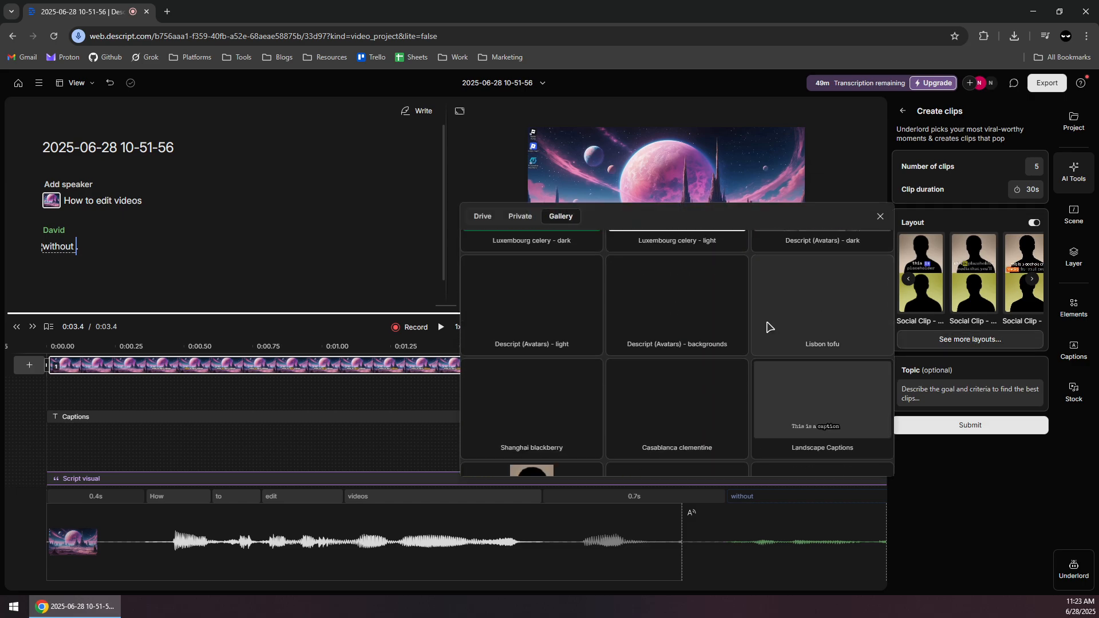
{"action": "scroll", "coordinate": [658, 323], "scroll_direction": "down", "scroll_amount": 3}
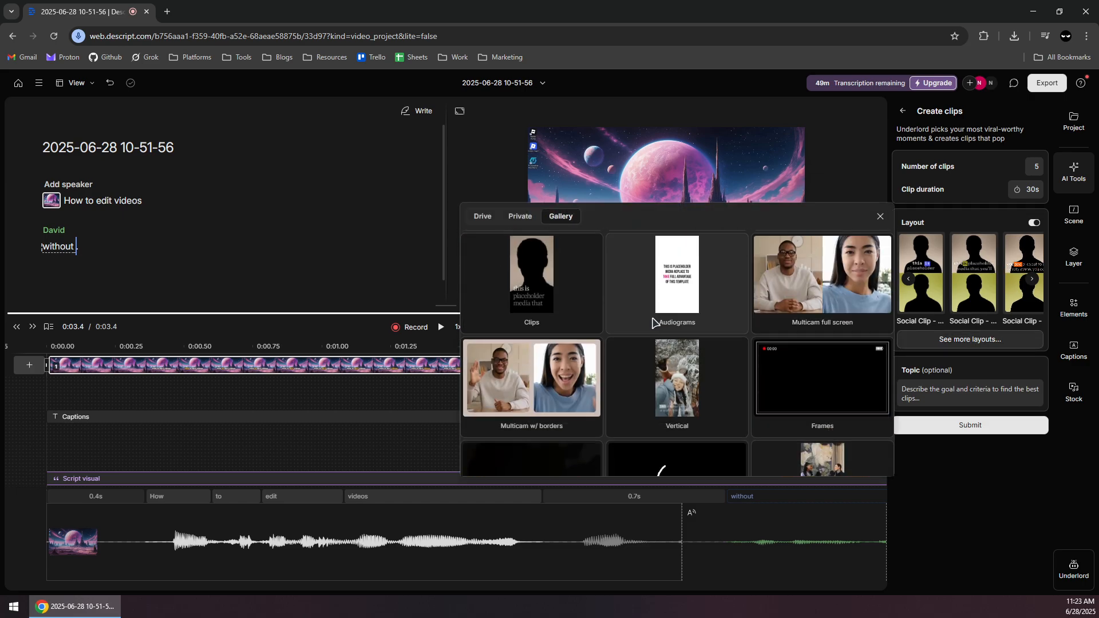
Leave the layout gallery and try to generate the clips with the optional topic left blank.
{"action": "left_click", "coordinate": [950, 390]}
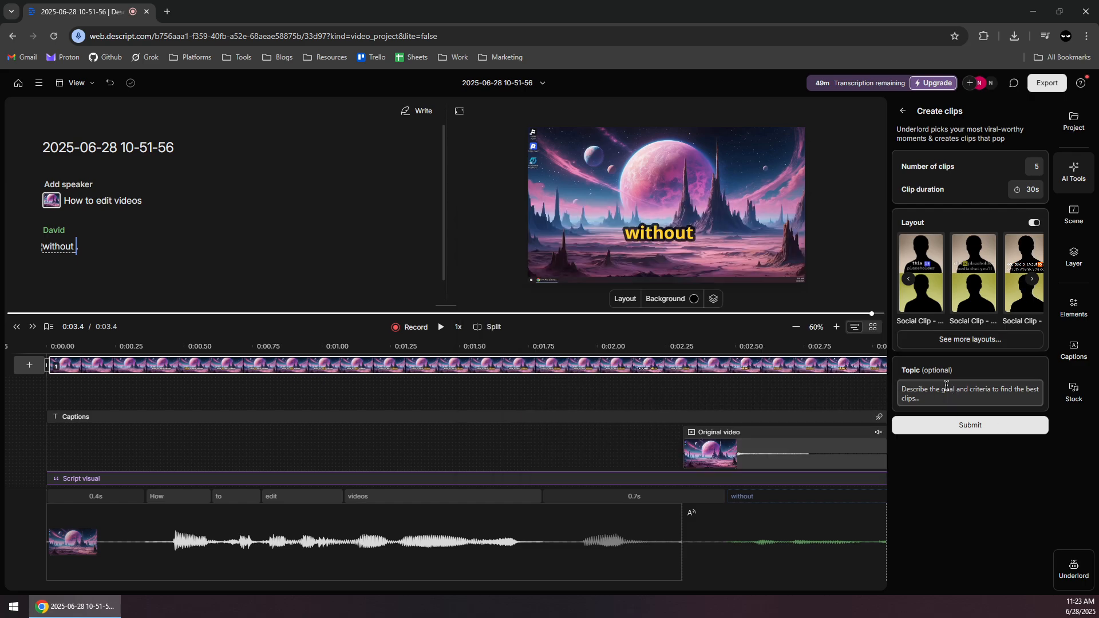
{"action": "left_click", "coordinate": [946, 391]}
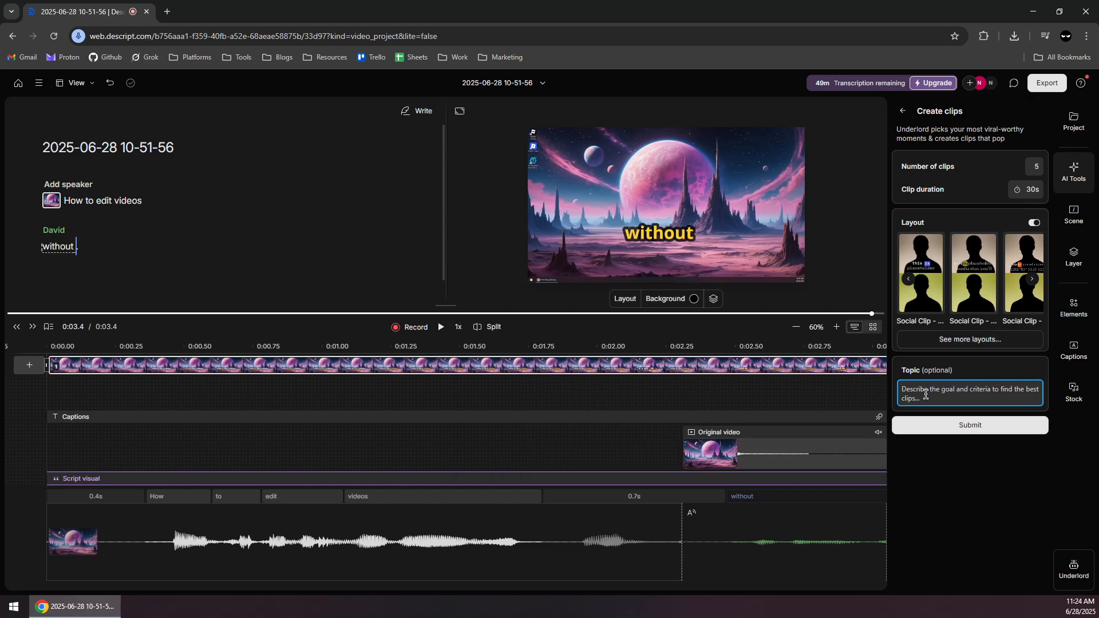
{"action": "left_click", "coordinate": [990, 430]}
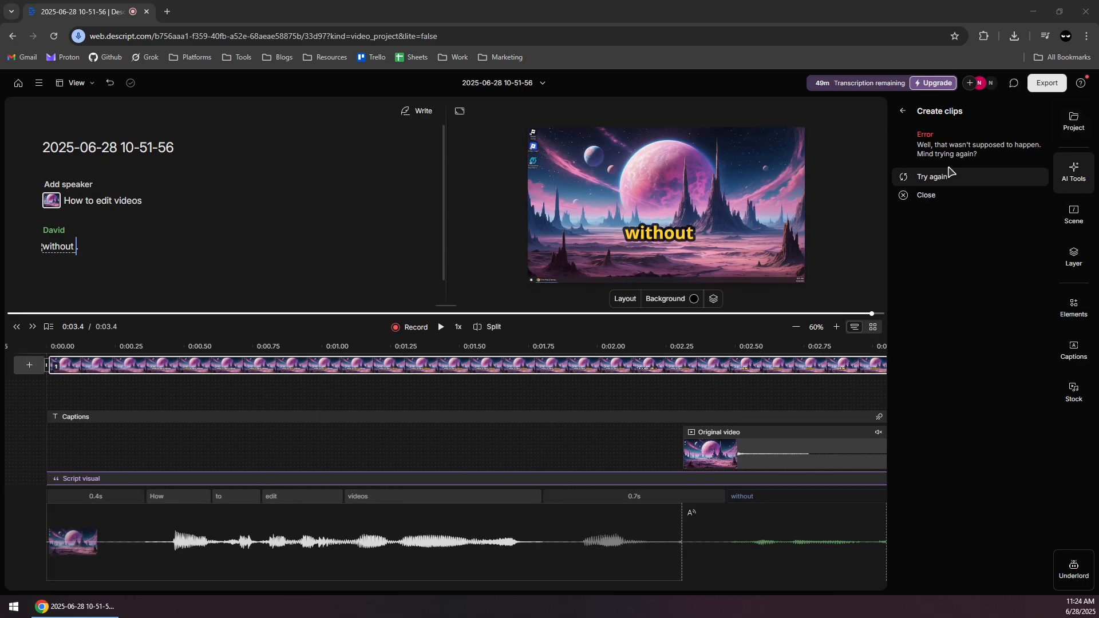
Open the video export settings and set the export destination to YouTube.
{"action": "left_click", "coordinate": [1046, 84]}
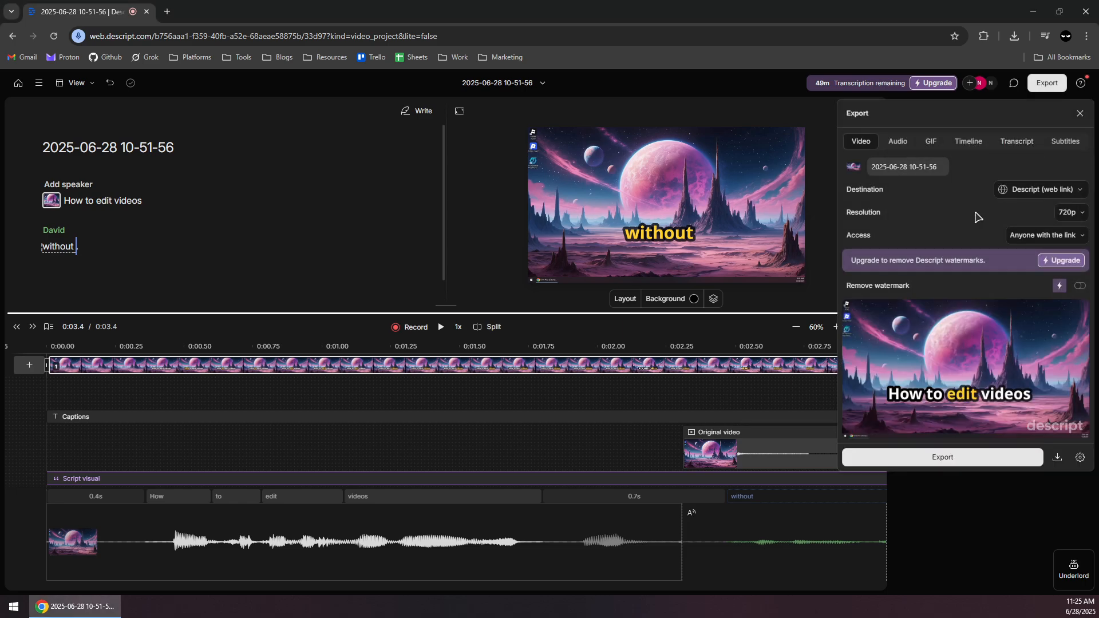
{"action": "left_click", "coordinate": [1055, 194]}
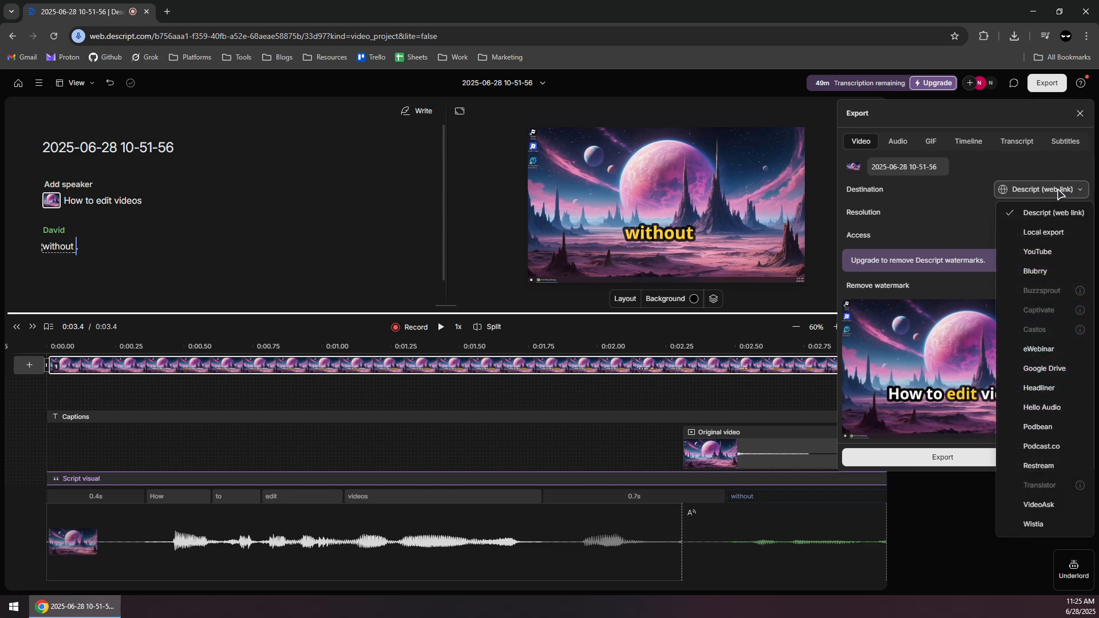
{"action": "left_click", "coordinate": [1043, 257]}
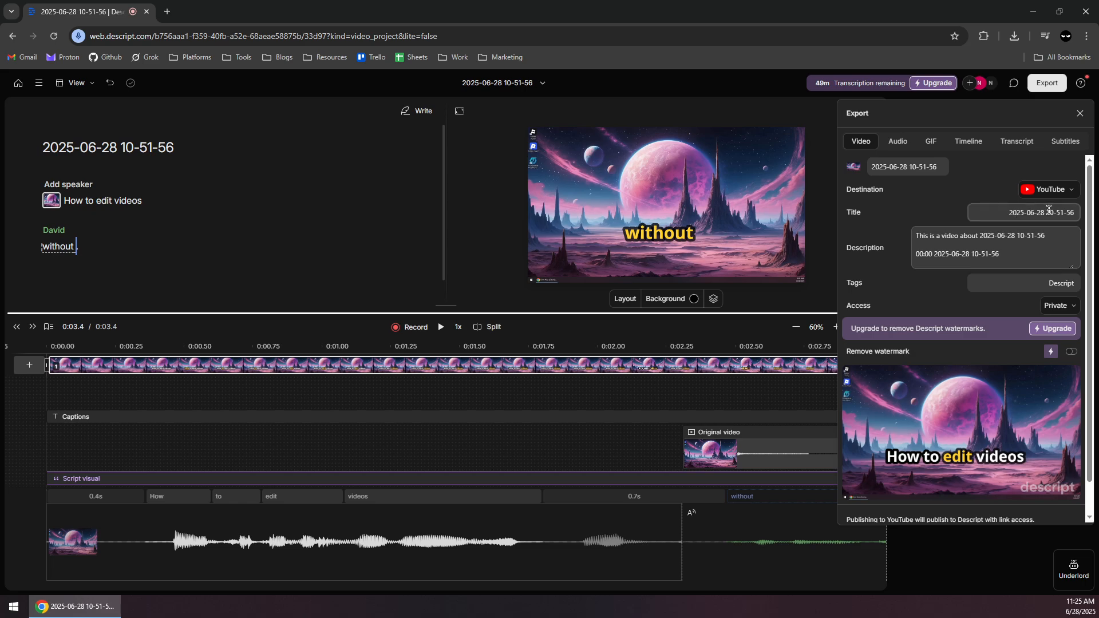
Examine the YouTube description, tags, access choices and sign-in option in the video export settings.
{"action": "left_click", "coordinate": [1008, 257]}
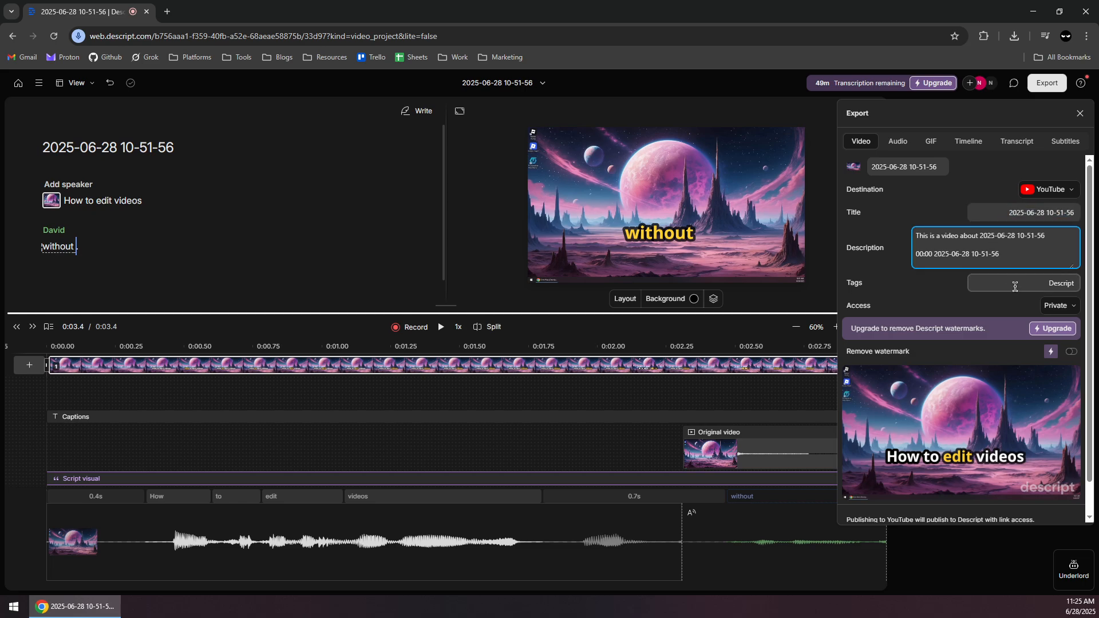
{"action": "left_click", "coordinate": [1015, 286]}
{"action": "left_click", "coordinate": [1059, 306]}
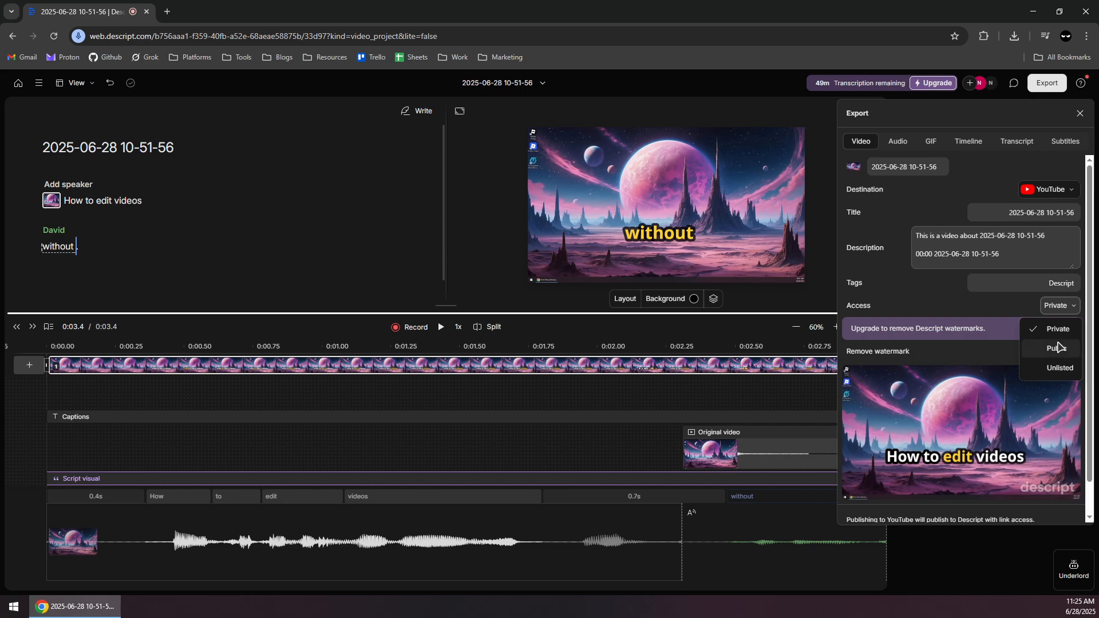
{"action": "left_click", "coordinate": [952, 305]}
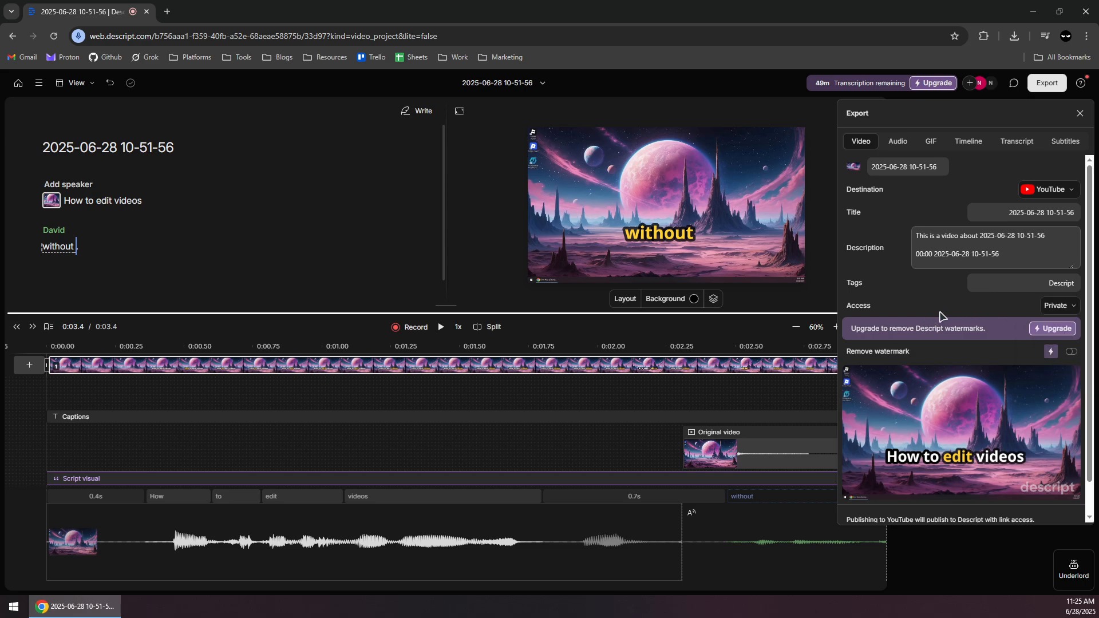
{"action": "scroll", "coordinate": [956, 290], "scroll_direction": "down", "scroll_amount": 1}
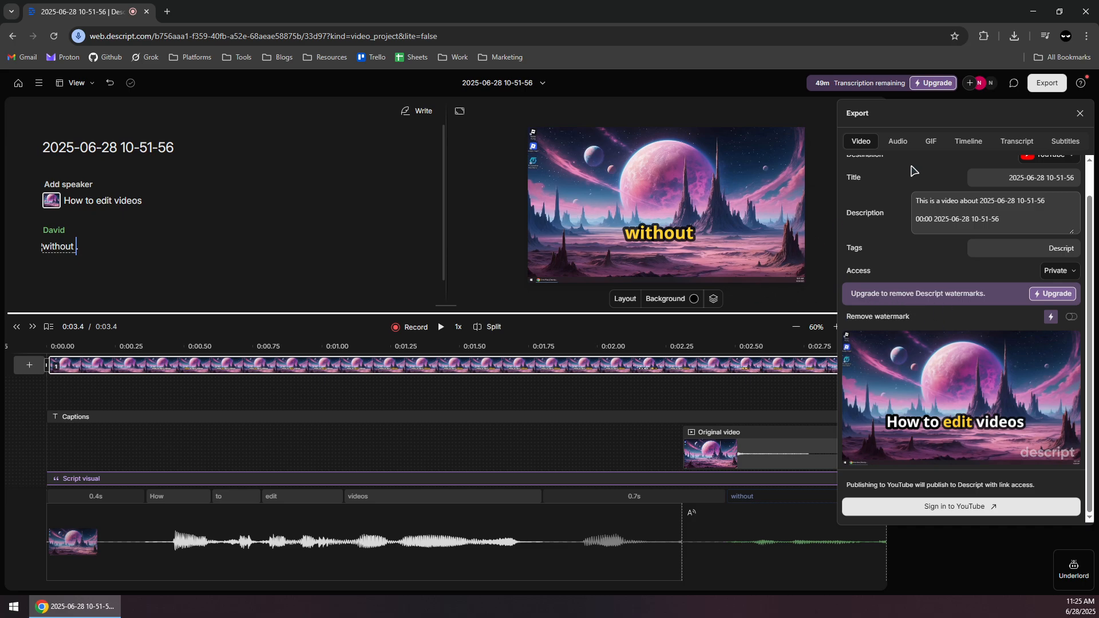
{"action": "scroll", "coordinate": [914, 170], "scroll_direction": "up", "scroll_amount": 1}
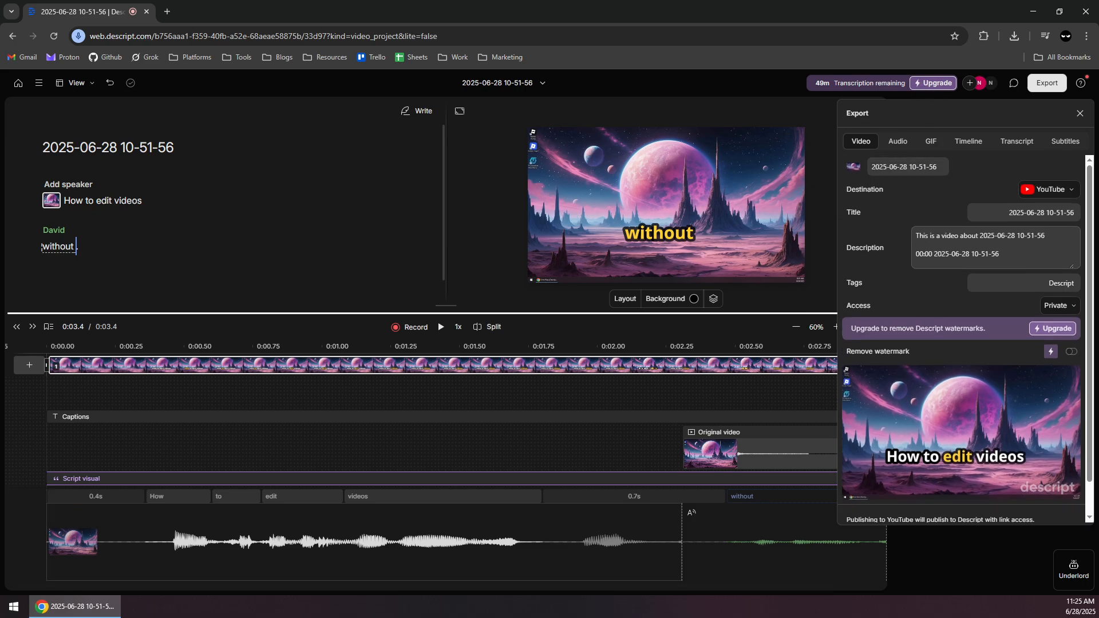
Review the audio, GIF, timeline, transcript and subtitles export options, ending back at the video export settings.
{"action": "left_click", "coordinate": [897, 143]}
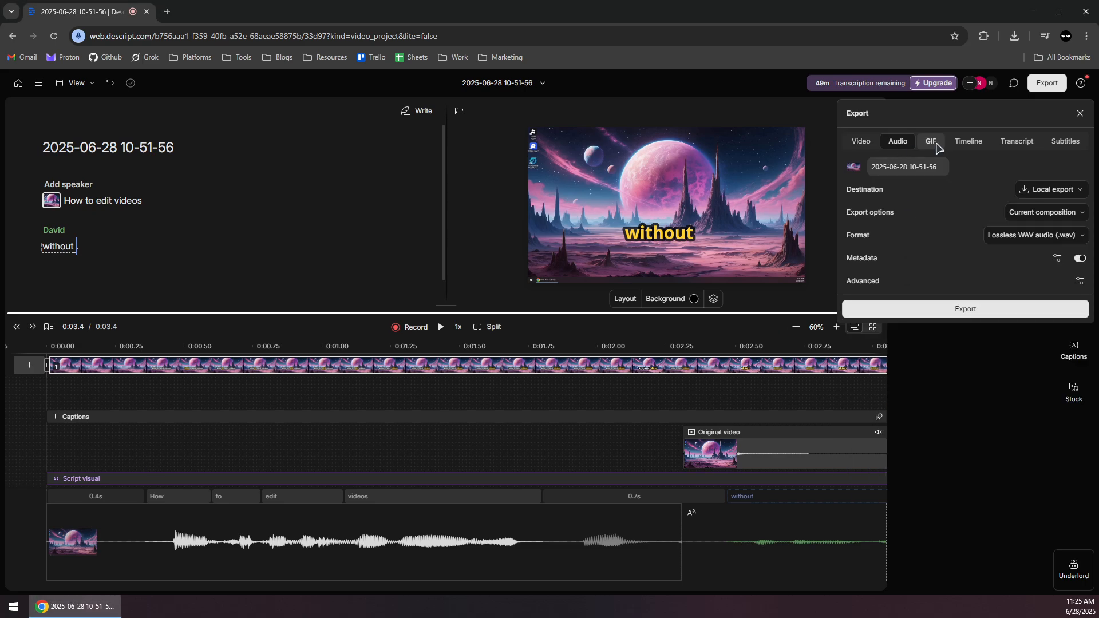
{"action": "left_click", "coordinate": [935, 143]}
{"action": "left_click", "coordinate": [887, 141]}
{"action": "left_click", "coordinate": [940, 142]}
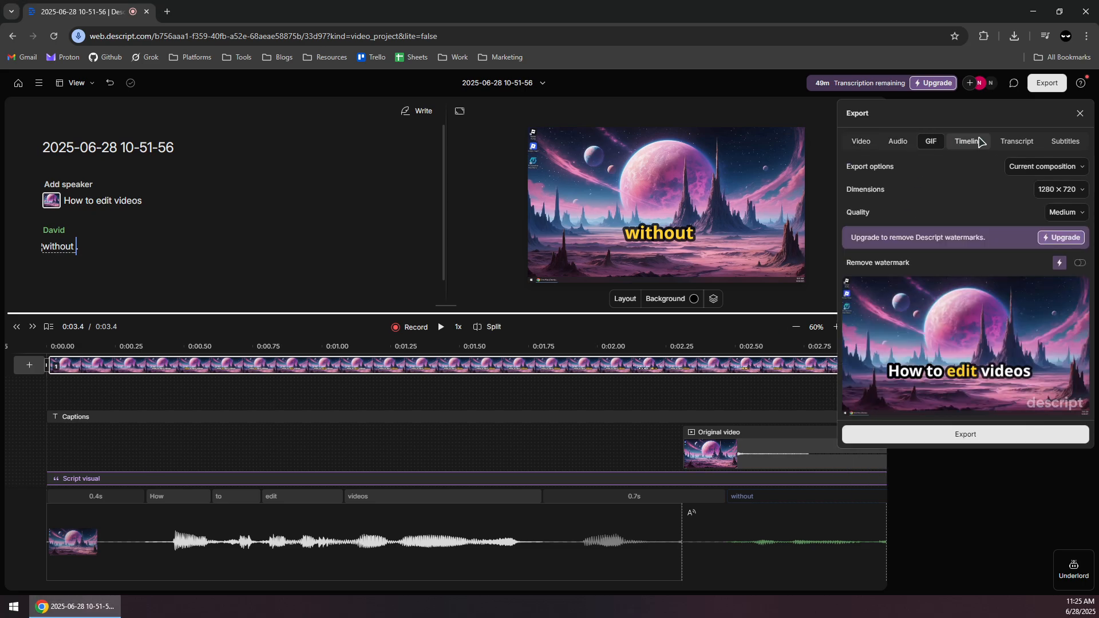
{"action": "left_click", "coordinate": [968, 141]}
{"action": "left_click", "coordinate": [1017, 142]}
{"action": "left_click", "coordinate": [1064, 141]}
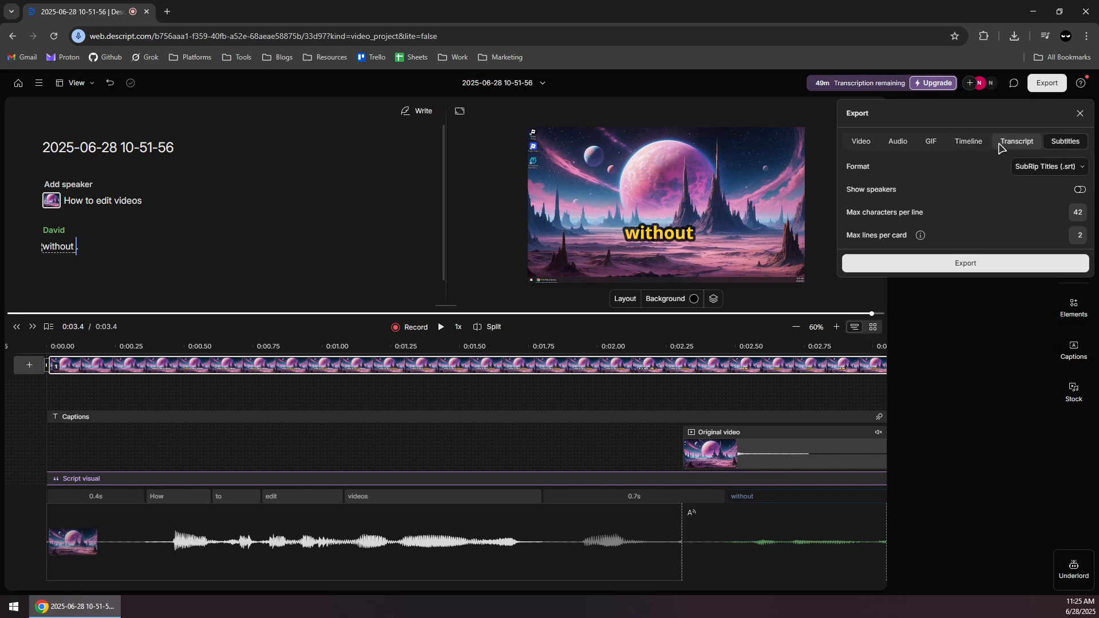
{"action": "left_click", "coordinate": [861, 141]}
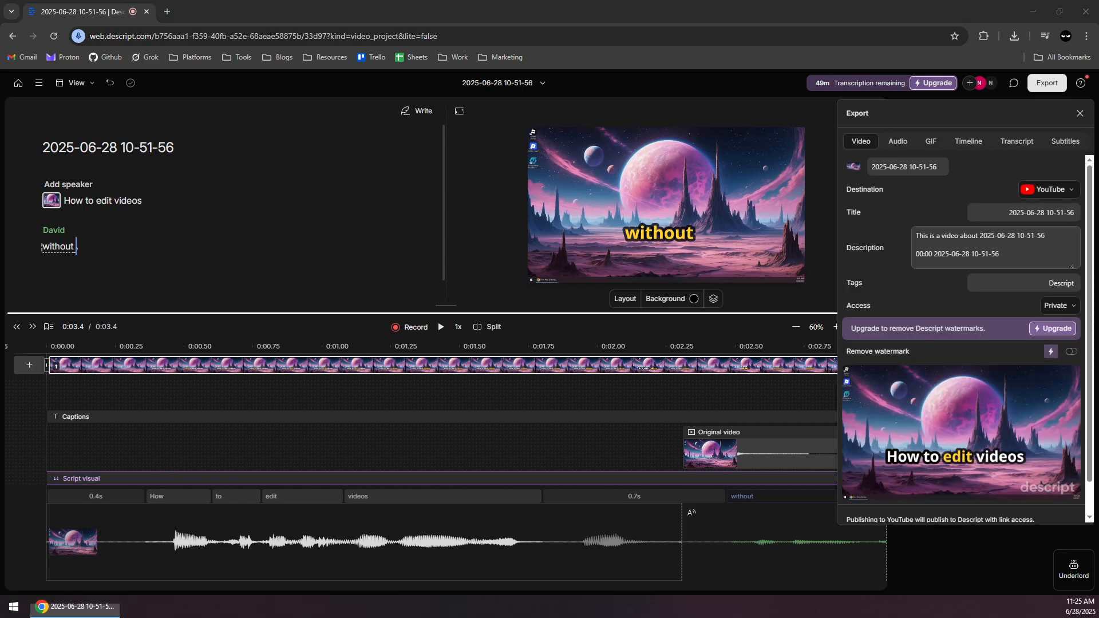